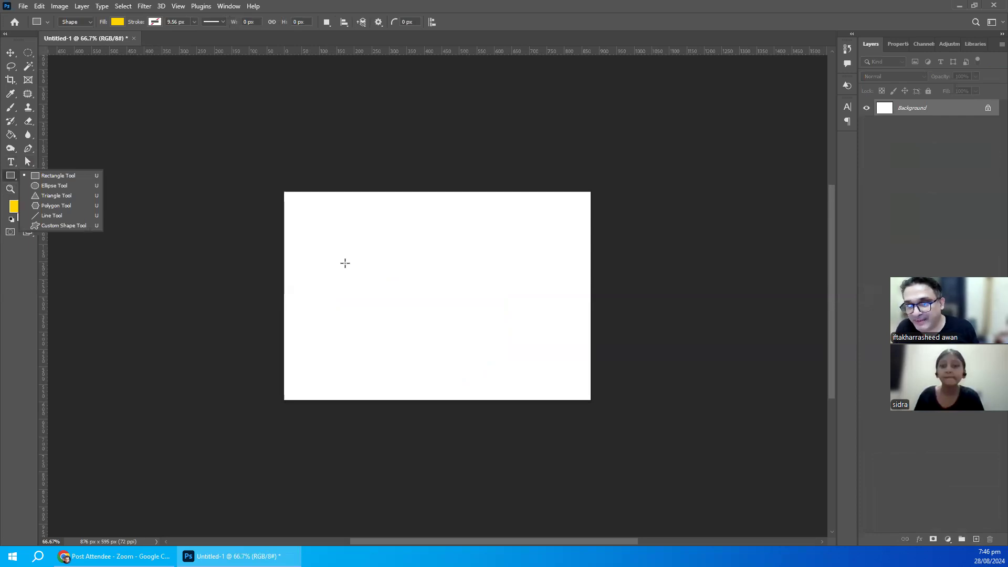
Draw a yellow 240 × 240 px square and move it to the lower middle of the canvas, at about X 259, Y 279 px
{"action": "left_click_drag", "start_coordinate": [346, 266], "coordinate": [430, 350]}
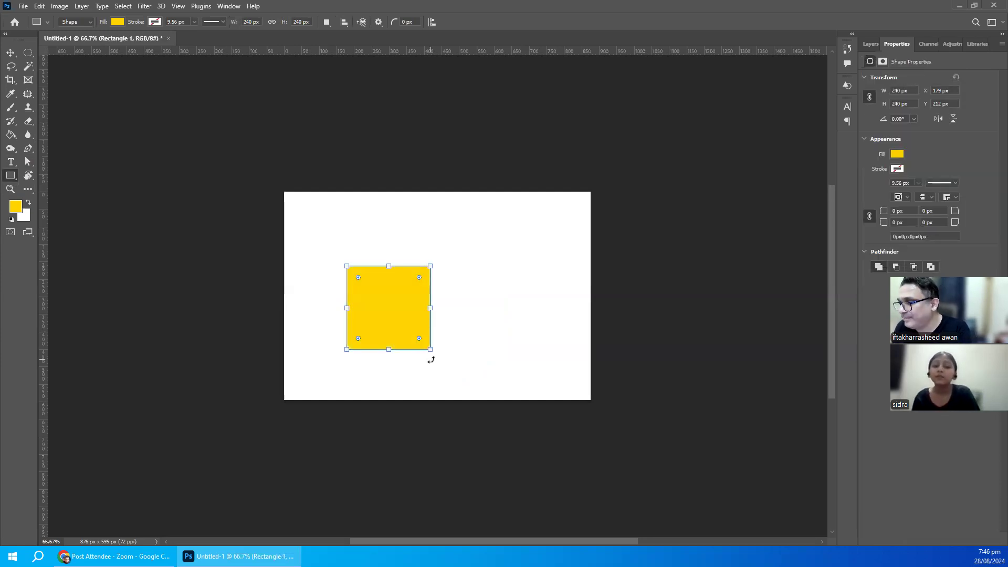
{"action": "left_click", "coordinate": [11, 52]}
{"action": "left_click_drag", "start_coordinate": [408, 306], "coordinate": [398, 344]}
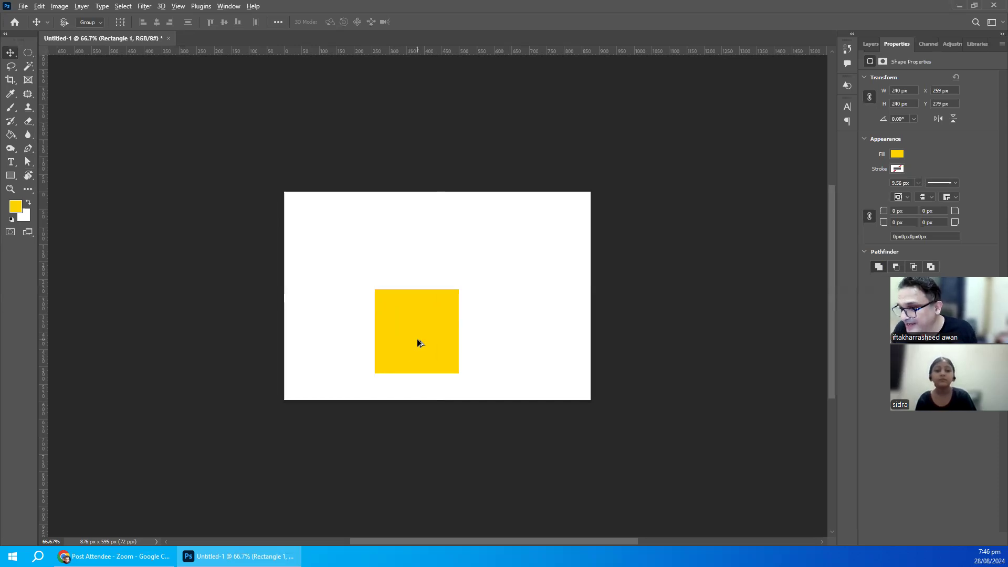
Duplicate the yellow square straight above the original, leaving a small gap, and show the layer list
{"action": "left_click_drag", "start_coordinate": [418, 341], "coordinate": [420, 252]}
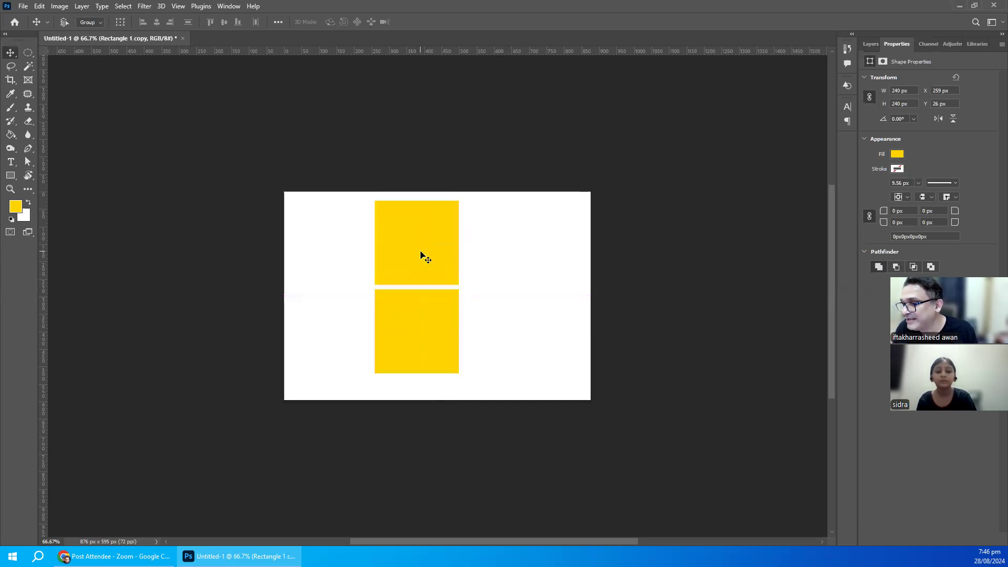
{"action": "left_click", "coordinate": [869, 46]}
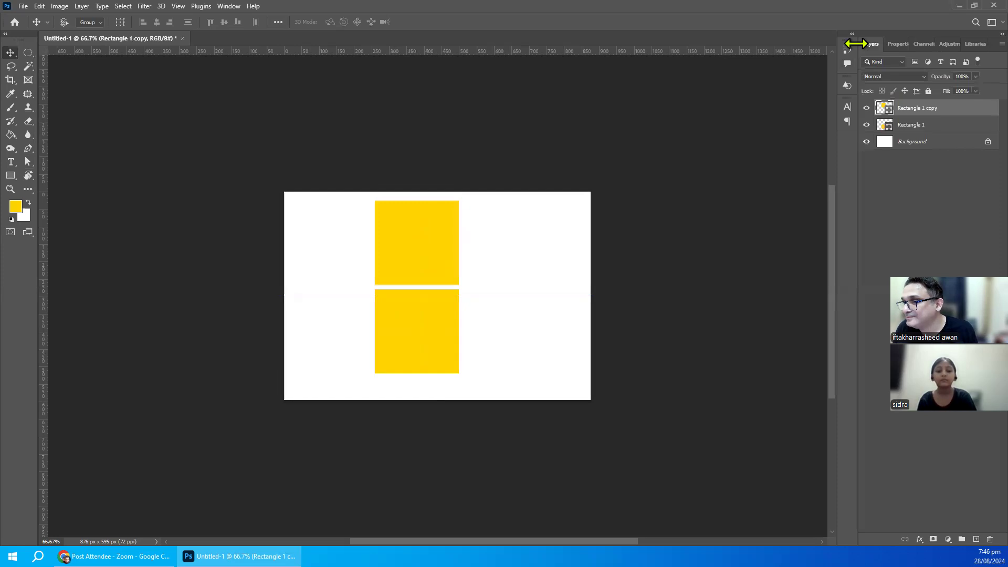
Shift the upper square's top two corners down and to the right, forming a slanted top face about 419 × 78 px
{"action": "left_click", "coordinate": [27, 163]}
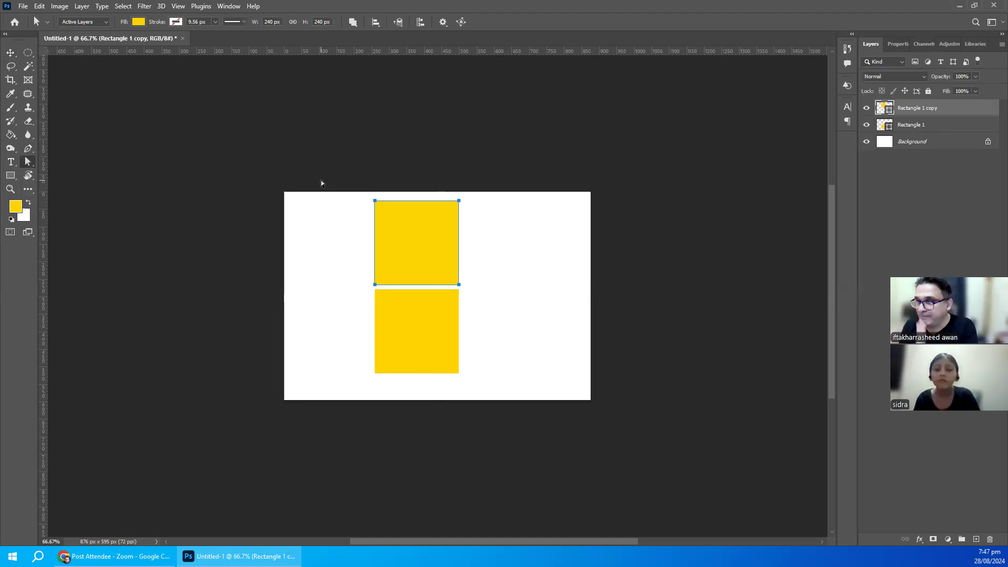
{"action": "left_click_drag", "start_coordinate": [303, 168], "coordinate": [557, 239]}
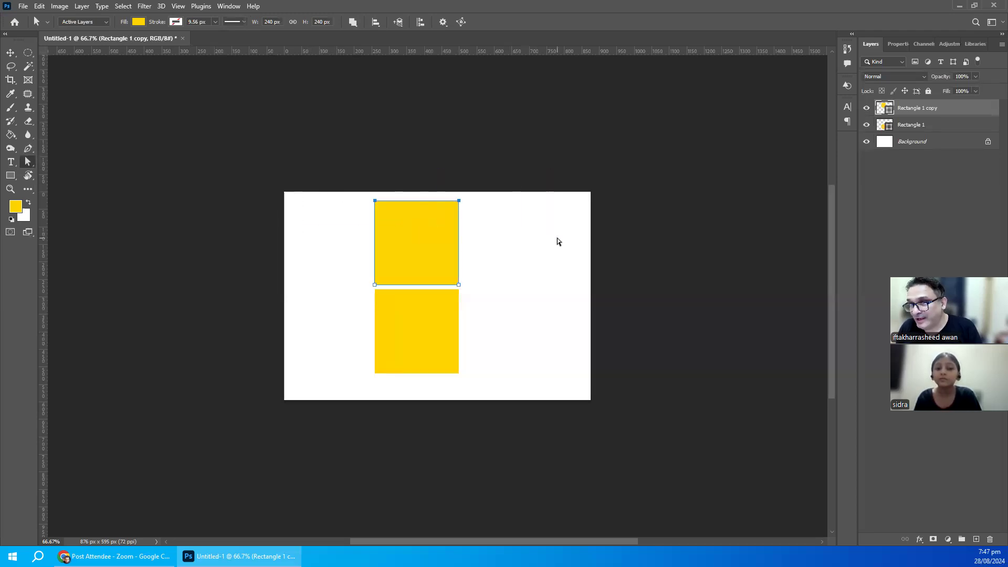
{"action": "key", "text": "shift+Right"}
{"action": "key", "text": "shift+Right"}
{"action": "key", "text": "shift+Right"}
{"action": "key", "text": "shift+Right"}
{"action": "key", "text": "shift+Right"}
{"action": "key", "text": "shift+Right"}
{"action": "key", "text": "shift+Down"}
{"action": "key", "text": "shift+Down"}
{"action": "key", "text": "shift+Down"}
{"action": "key", "text": "shift+Down"}
{"action": "key", "text": "shift+Right"}
{"action": "key", "text": "shift+Right"}
{"action": "key", "text": "shift+Right"}
{"action": "key", "text": "shift+Right"}
{"action": "key", "text": "shift+Right"}
{"action": "key", "text": "shift+Down"}
{"action": "key", "text": "shift+Down"}
{"action": "key", "text": "shift+Down"}
{"action": "key", "text": "shift+Down"}
{"action": "key", "text": "shift+Down"}
{"action": "key", "text": "shift+Right"}
{"action": "key", "text": "shift+Down"}
{"action": "key", "text": "shift+Down"}
{"action": "key", "text": "shift+Up"}
{"action": "key", "text": "shift+Up"}
{"action": "key", "text": "shift+Up"}
{"action": "key", "text": "shift+Up"}
{"action": "key", "text": "shift+Up"}
{"action": "key", "text": "shift+Left"}
{"action": "key", "text": "shift+Right"}
{"action": "key", "text": "shift+Right"}
{"action": "key", "text": "shift+Right"}
{"action": "key", "text": "shift+Right"}
{"action": "key", "text": "shift+Right"}
{"action": "key", "text": "shift+Right"}
{"action": "key", "text": "shift+Right"}
{"action": "key", "text": "shift+Right"}
{"action": "key", "text": "shift+Left"}
{"action": "key", "text": "shift+Left"}
{"action": "key", "text": "shift+Left"}
{"action": "key", "text": "shift+Left"}
{"action": "key", "text": "shift+Left"}
{"action": "key", "text": "shift+Left"}
{"action": "key", "text": "shift+Left"}
{"action": "key", "text": "shift+Left"}
{"action": "key", "text": "shift+Left"}
{"action": "key", "text": "shift+Left"}
{"action": "key", "text": "shift+Left"}
{"action": "key", "text": "shift+Left"}
{"action": "key", "text": "shift+Left"}
{"action": "key", "text": "shift+Left"}
{"action": "key", "text": "shift+Left"}
{"action": "key", "text": "shift+Left"}
{"action": "key", "text": "shift+Left"}
{"action": "key", "text": "shift+Left"}
{"action": "key", "text": "shift+Left"}
{"action": "key", "text": "shift+Right"}
{"action": "key", "text": "shift+Right"}
{"action": "key", "text": "shift+Left"}
{"action": "key", "text": "shift+Left"}
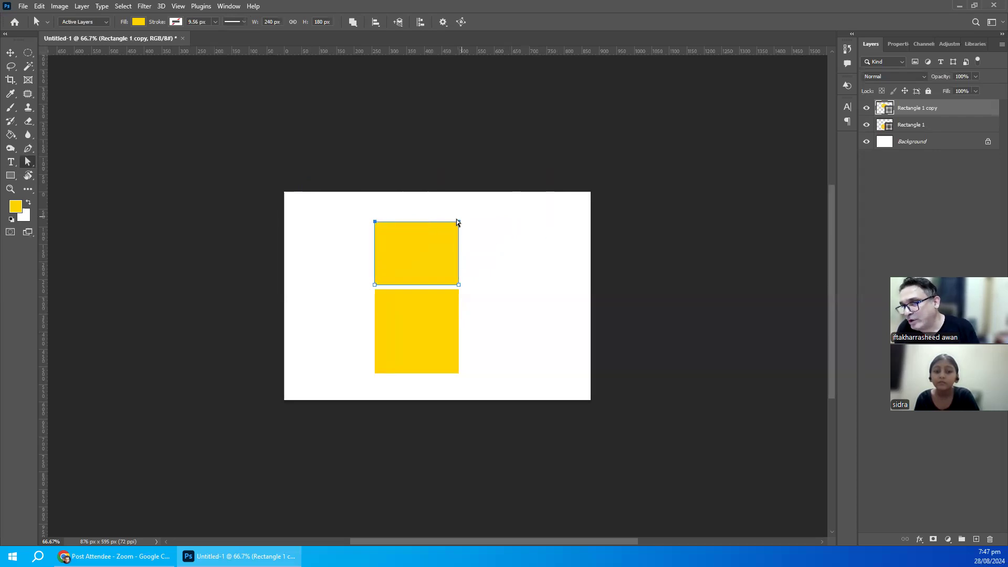
{"action": "left_click_drag", "start_coordinate": [459, 222], "coordinate": [521, 257]}
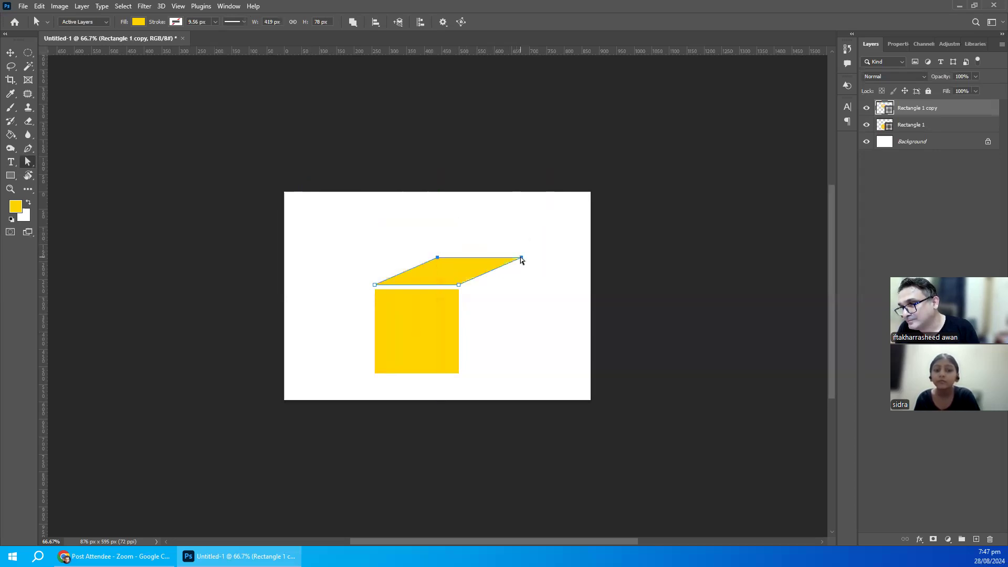
{"action": "key", "text": "Return"}
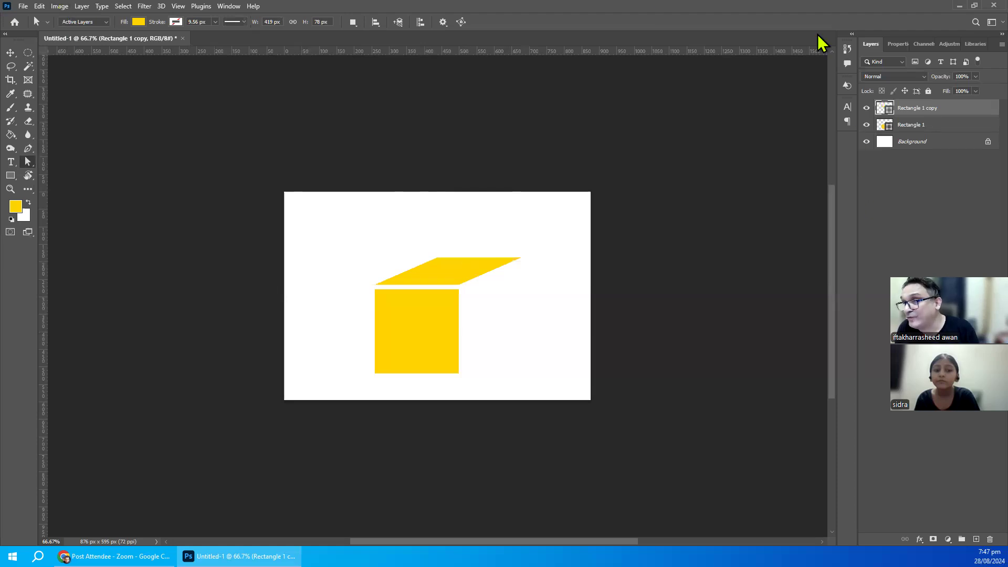
Lower the slanted top face onto the front square and duplicate the front square directly to its right
{"action": "left_click", "coordinate": [10, 52]}
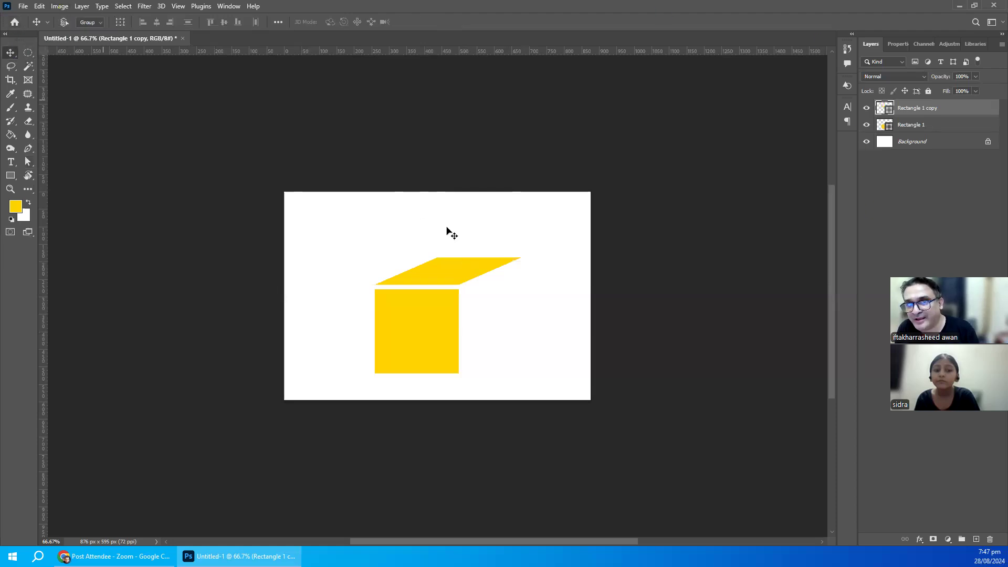
{"action": "left_click_drag", "start_coordinate": [467, 272], "coordinate": [468, 276]}
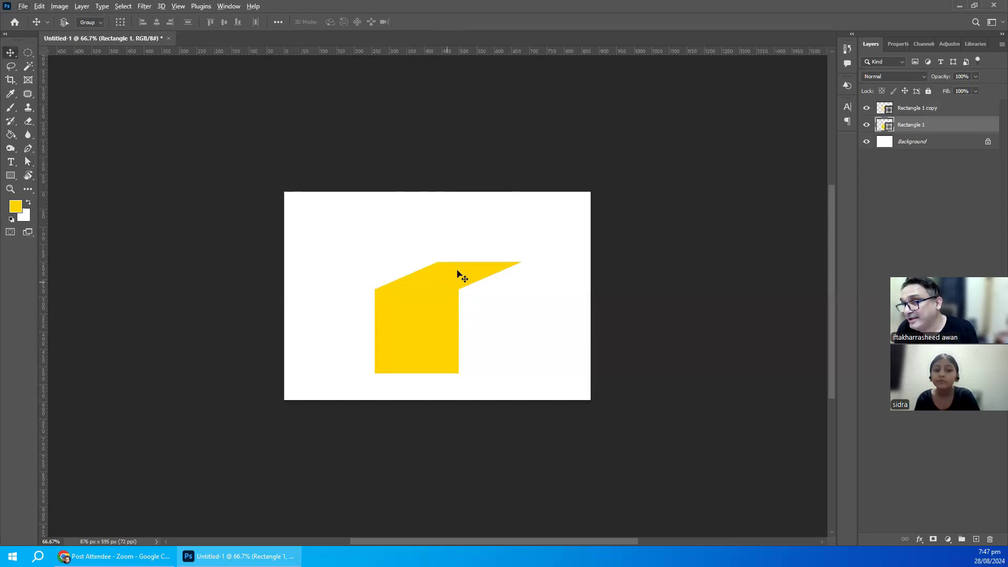
{"action": "left_click_drag", "start_coordinate": [455, 367], "coordinate": [495, 361]}
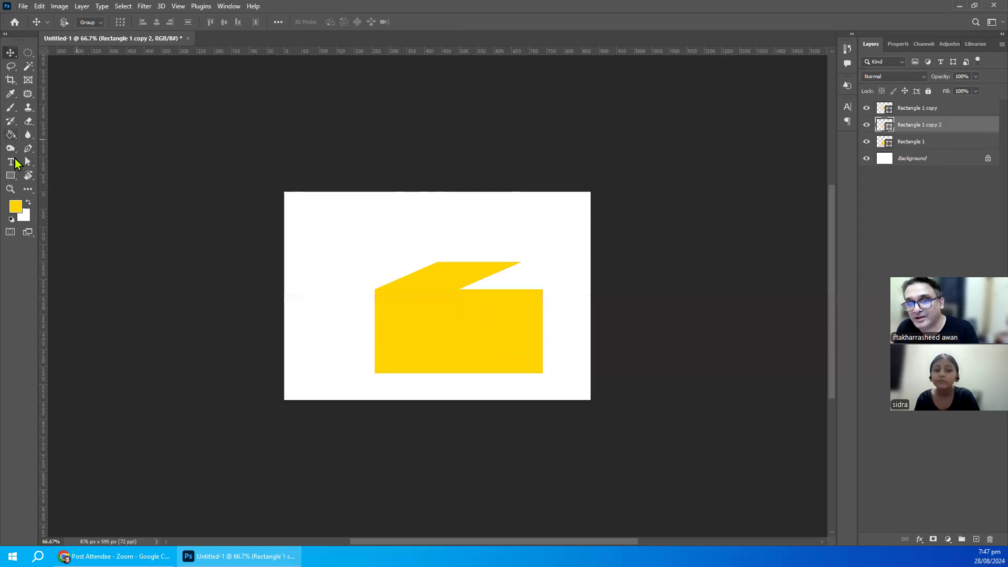
Move the right-hand square's two outer corners inward and upward to form a side face about 174 px wide
{"action": "left_click", "coordinate": [28, 162]}
{"action": "left_click_drag", "start_coordinate": [571, 252], "coordinate": [519, 263]}
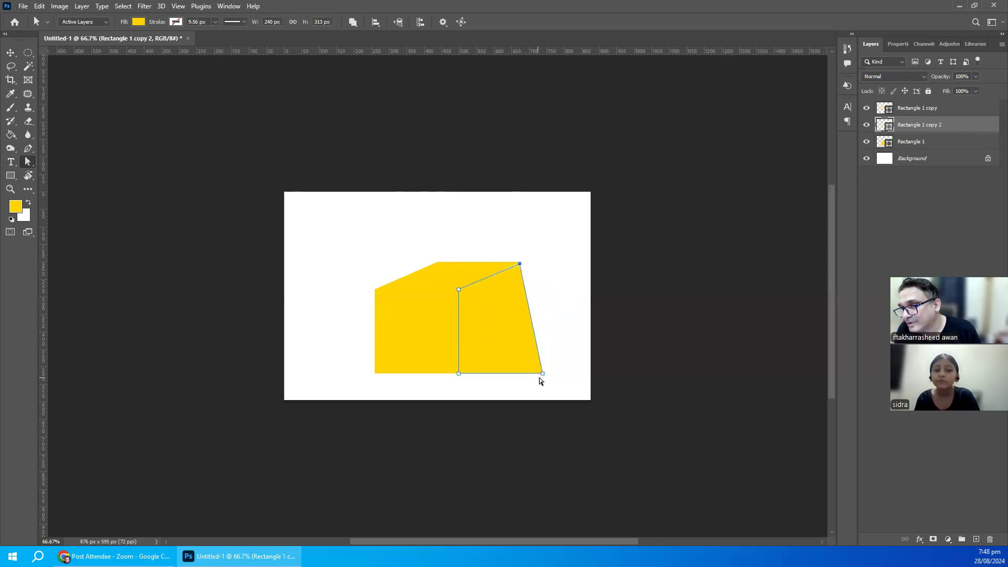
{"action": "left_click_drag", "start_coordinate": [542, 374], "coordinate": [517, 348]}
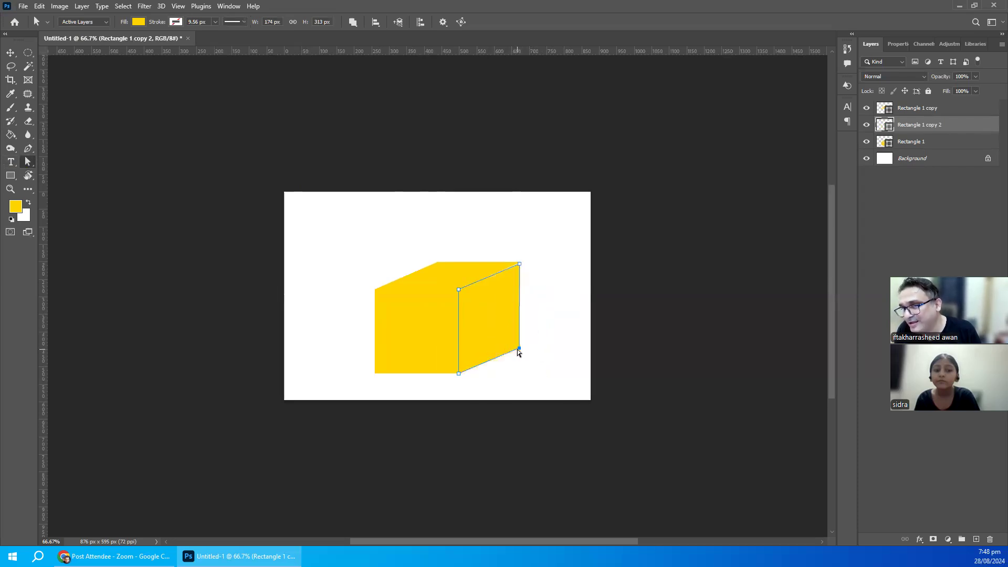
Fill the cube's side face with red
{"action": "left_click", "coordinate": [139, 22]}
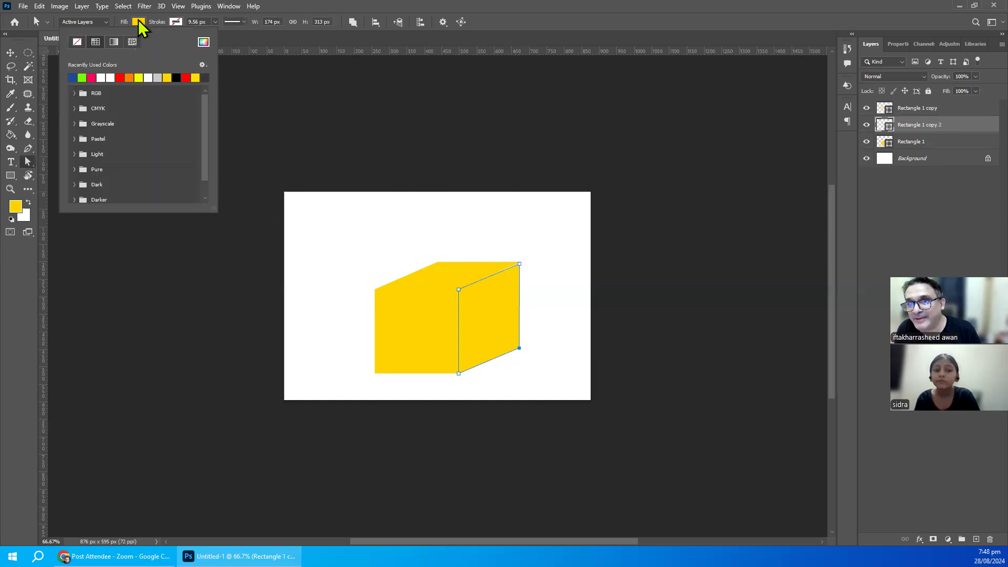
{"action": "left_click", "coordinate": [121, 76]}
{"action": "left_click", "coordinate": [386, 246]}
{"action": "left_click", "coordinate": [431, 269]}
Change the front square's fill to dark olive, 705e0b
{"action": "left_click", "coordinate": [881, 143]}
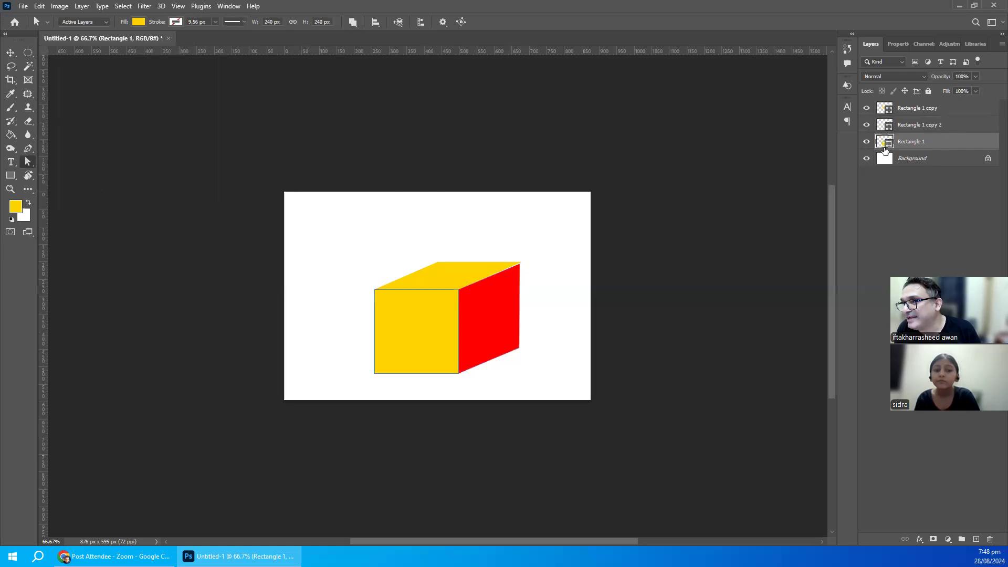
{"action": "double_click", "coordinate": [881, 143]}
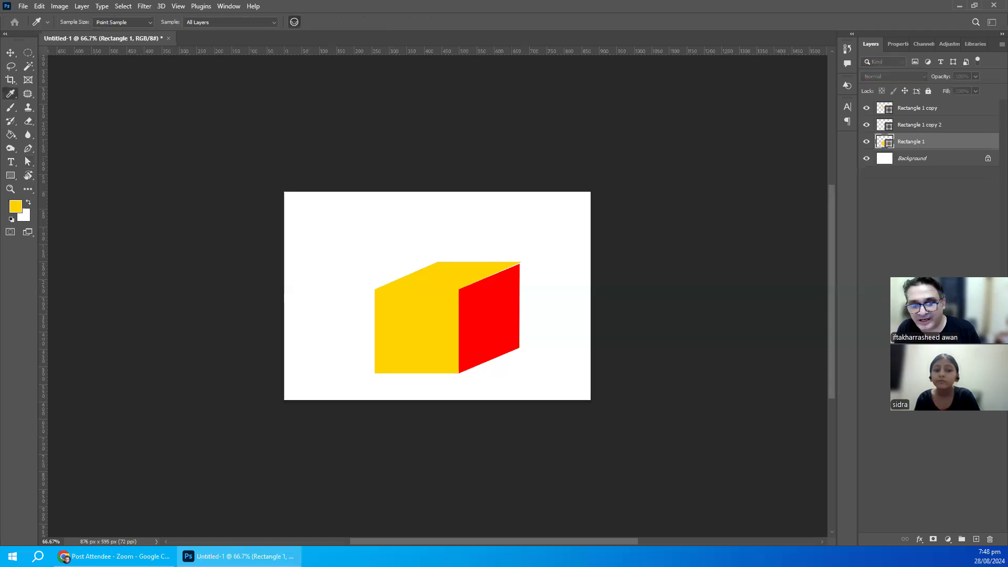
{"action": "left_click_drag", "start_coordinate": [142, 149], "coordinate": [153, 199]}
{"action": "left_click", "coordinate": [258, 131]}
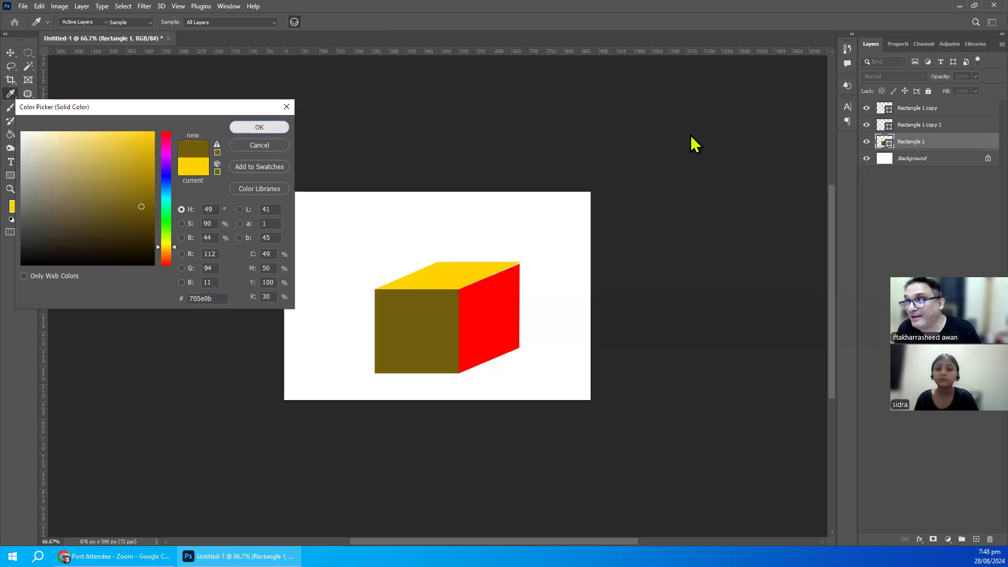
Fill the cube's top face with bright green
{"action": "left_click", "coordinate": [881, 108]}
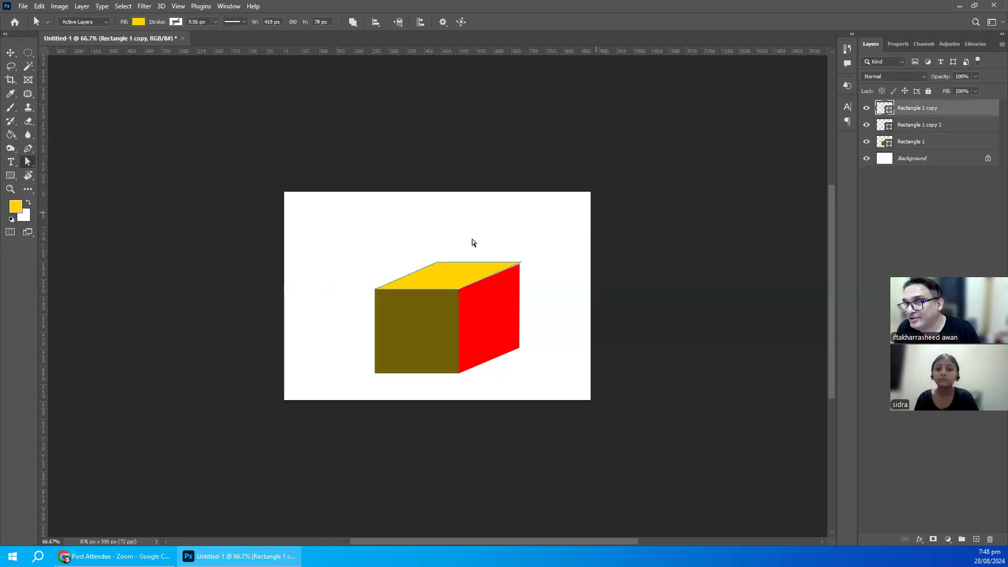
{"action": "left_click", "coordinate": [135, 23]}
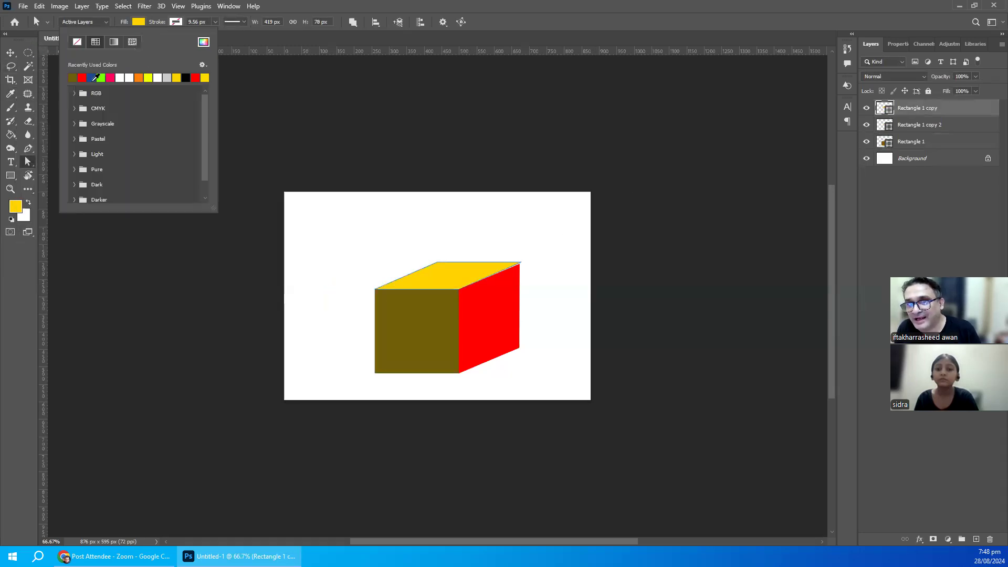
{"action": "left_click", "coordinate": [72, 77]}
{"action": "left_click", "coordinate": [319, 315]}
Nudge the top face's back right corner to meet the red side's upper corner, making the face about 413 px wide
{"action": "left_click", "coordinate": [521, 263]}
{"action": "left_click_drag", "start_coordinate": [520, 264], "coordinate": [517, 266]}
{"action": "left_click", "coordinate": [536, 218]}
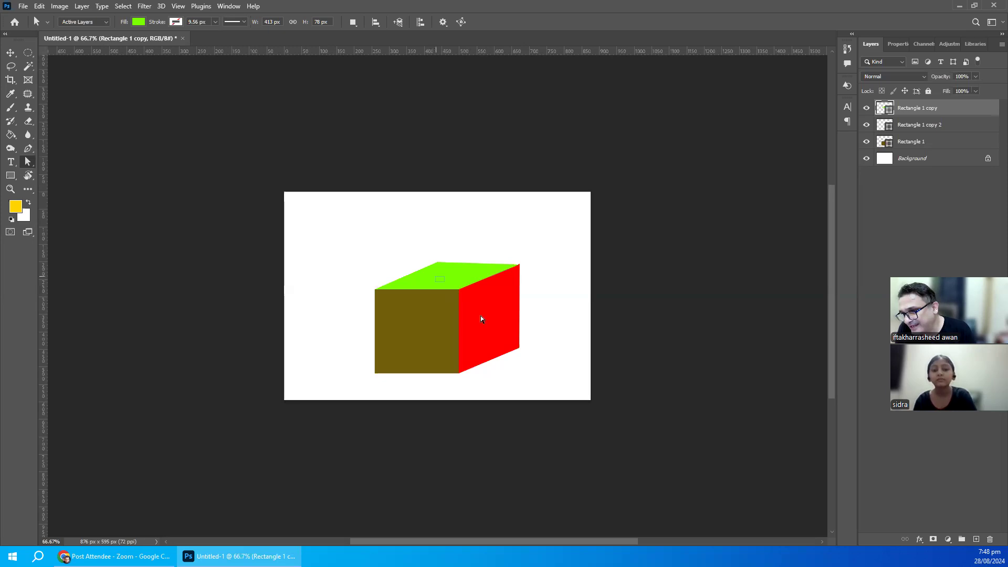
{"action": "left_click_drag", "start_coordinate": [483, 316], "coordinate": [464, 311]}
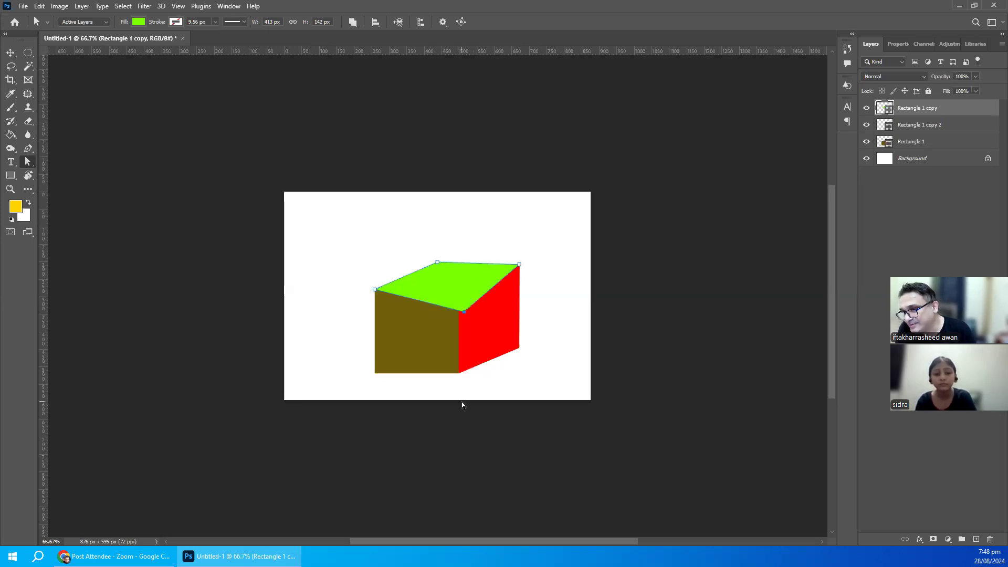
{"action": "left_click", "coordinate": [465, 330]}
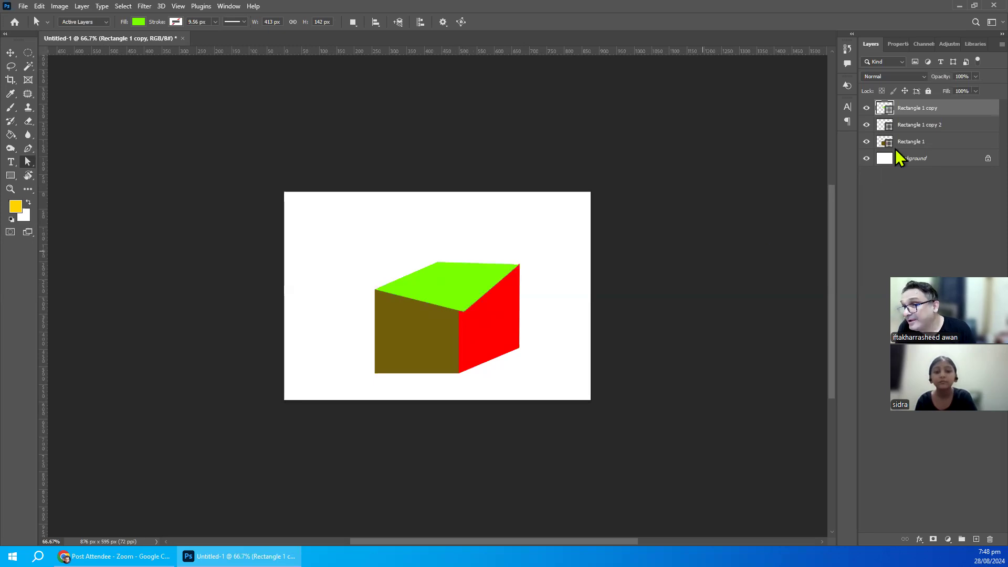
{"action": "key", "text": "ctrl+z"}
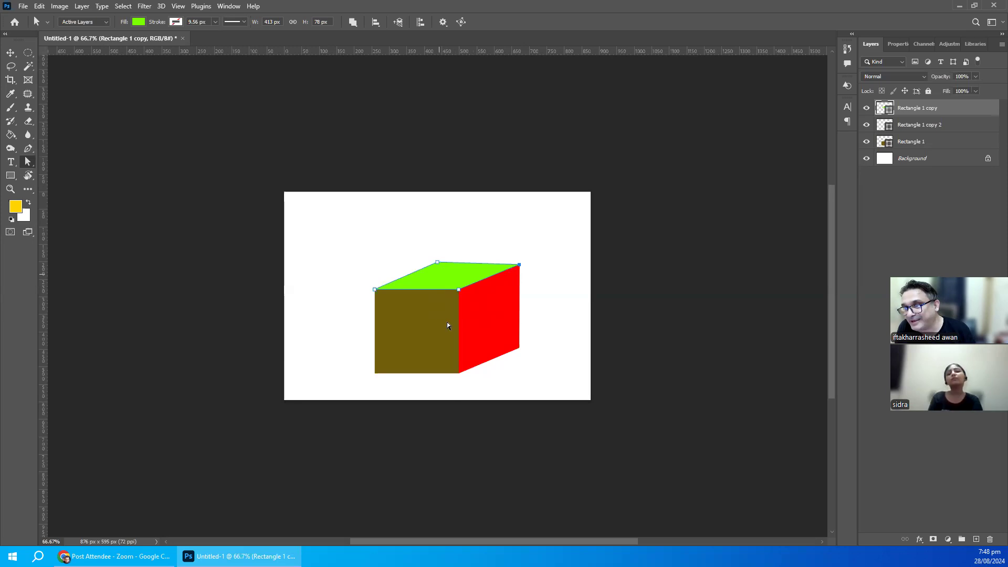
Nudge the top face's back left corner left and down to level the rear edge, making the face about 72 px high
{"action": "mouse_move", "coordinate": [444, 267]}
{"action": "left_mouse_down"}
{"action": "mouse_move", "coordinate": [418, 258]}
{"action": "mouse_move", "coordinate": [432, 265]}
{"action": "left_mouse_up"}
{"action": "left_click", "coordinate": [423, 258]}
{"action": "left_click", "coordinate": [486, 363]}
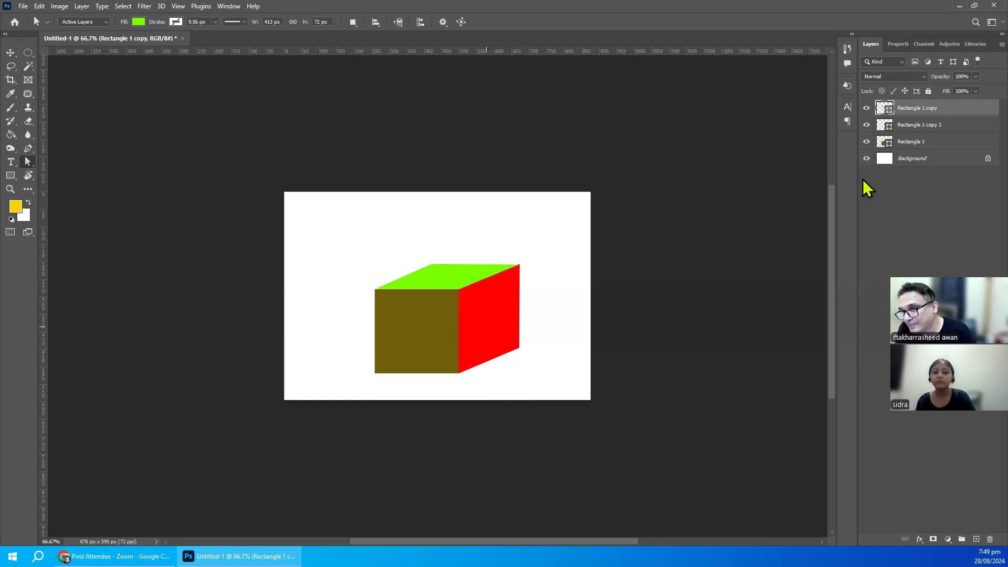
{"action": "left_click", "coordinate": [871, 126]}
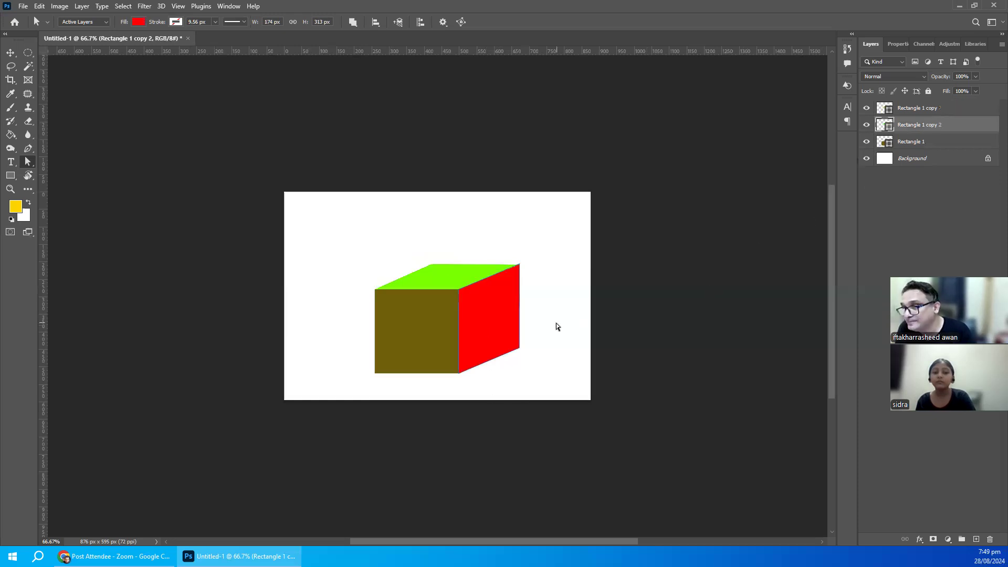
{"action": "left_click_drag", "start_coordinate": [519, 348], "coordinate": [560, 351]}
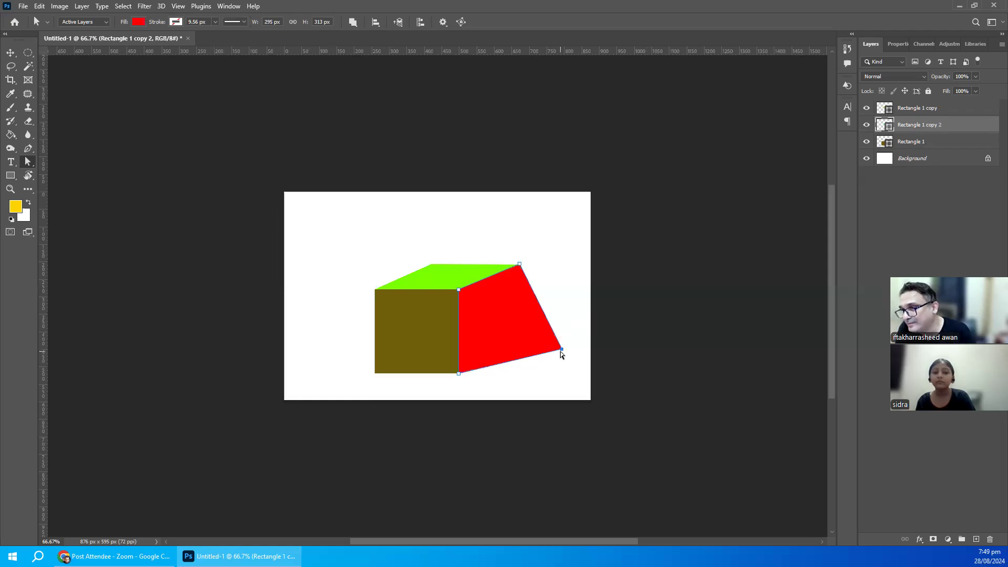
{"action": "key", "text": "ctrl+z"}
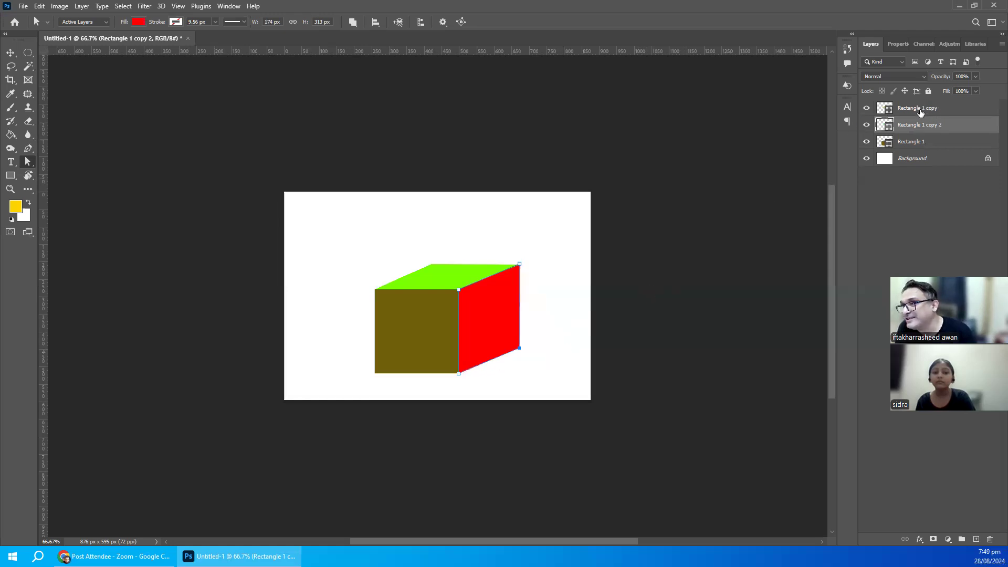
Duplicate all three cube faces together straight upward so the second cube stacks on the first
{"action": "left_click", "coordinate": [919, 110]}
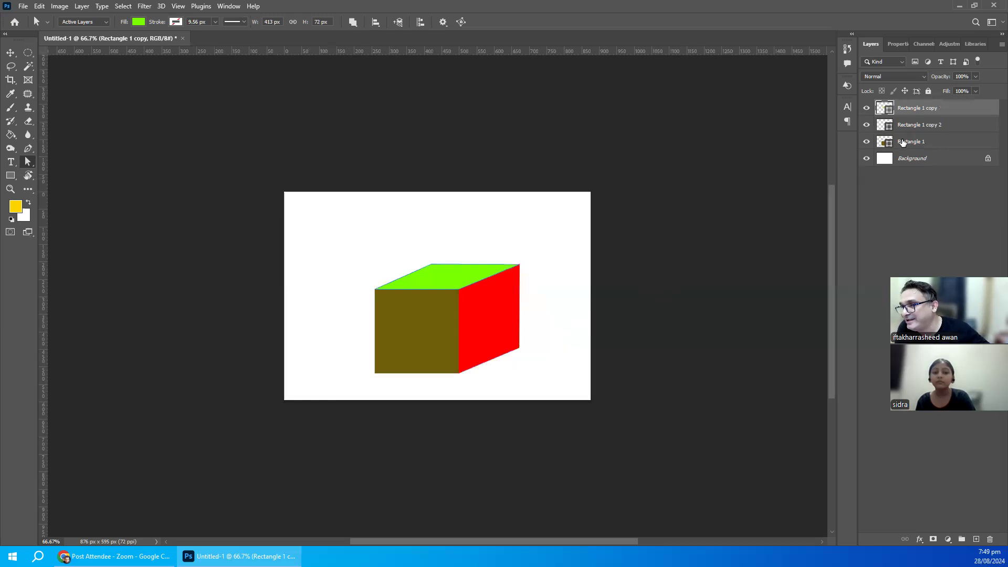
{"action": "left_click", "coordinate": [911, 144], "text": "shift"}
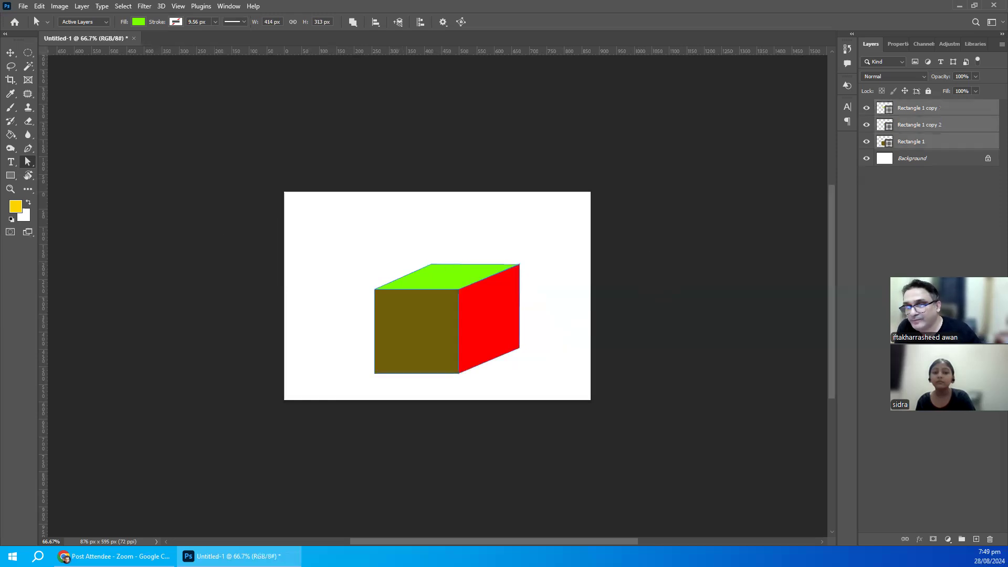
{"action": "left_click", "coordinate": [11, 52]}
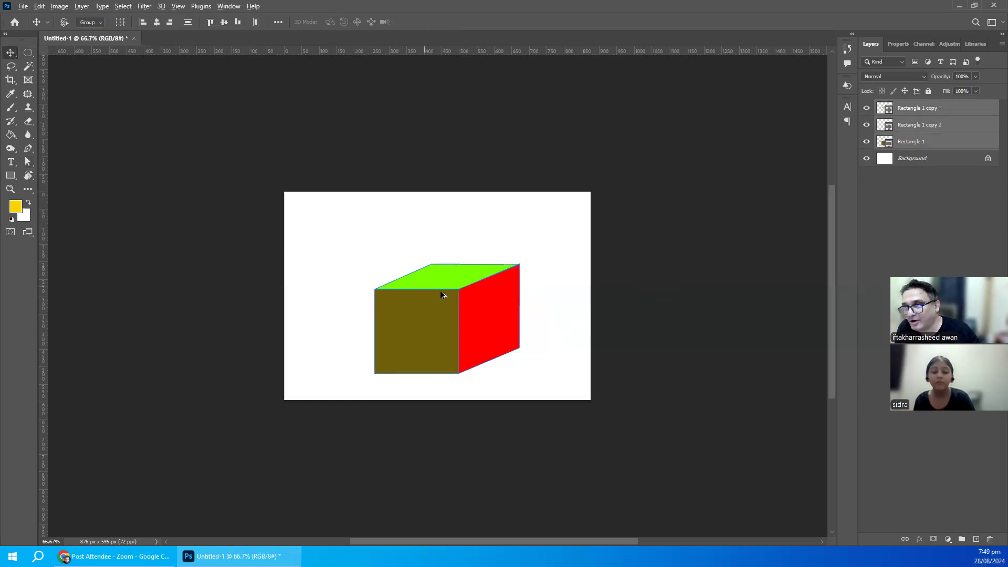
{"action": "left_click_drag", "start_coordinate": [441, 288], "coordinate": [441, 201]}
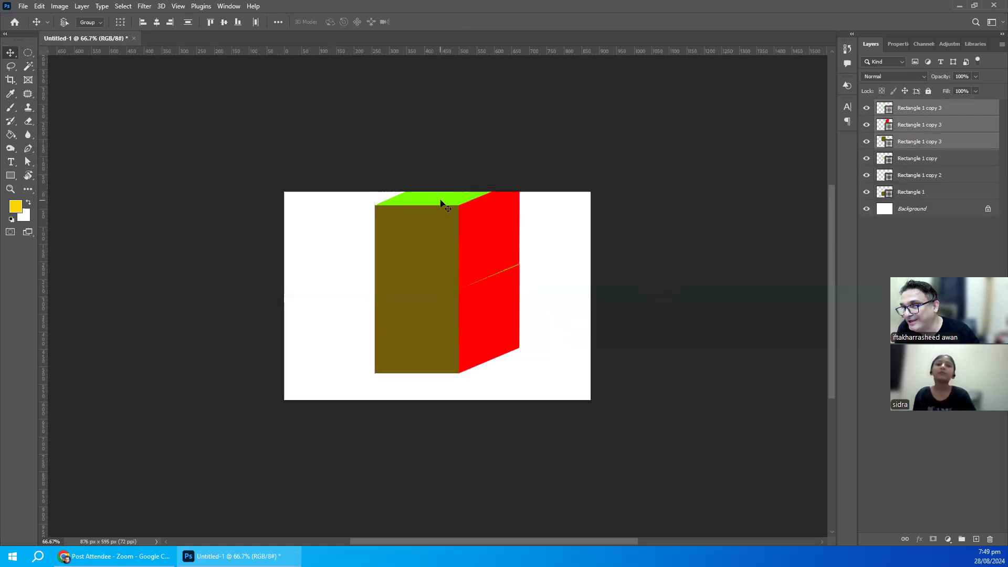
Scale the duplicated cube to about 50.78% and place it on the large cube's top face
{"action": "key", "text": "ctrl+t"}
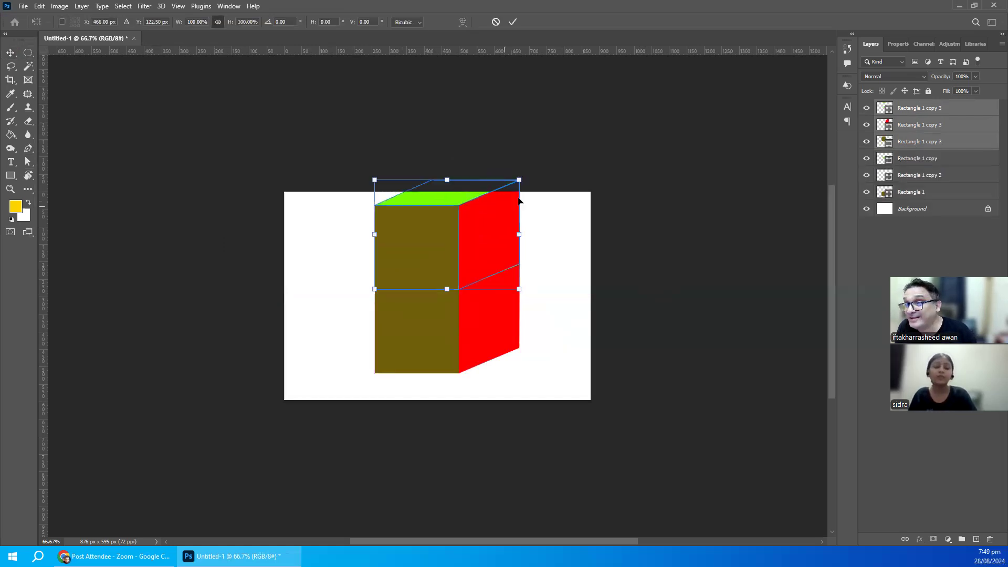
{"action": "left_click_drag", "start_coordinate": [519, 180], "coordinate": [441, 259]}
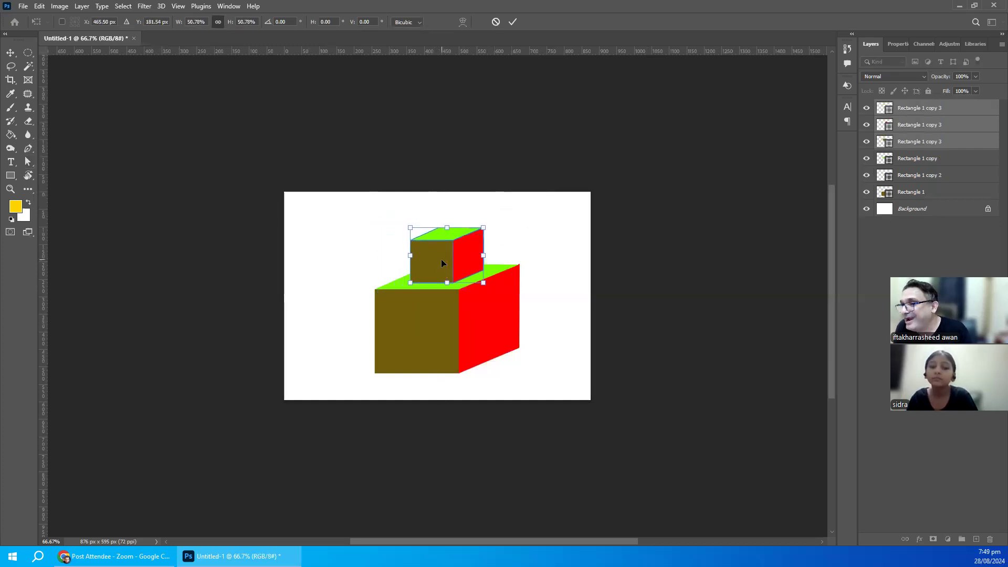
{"action": "key", "text": "Return"}
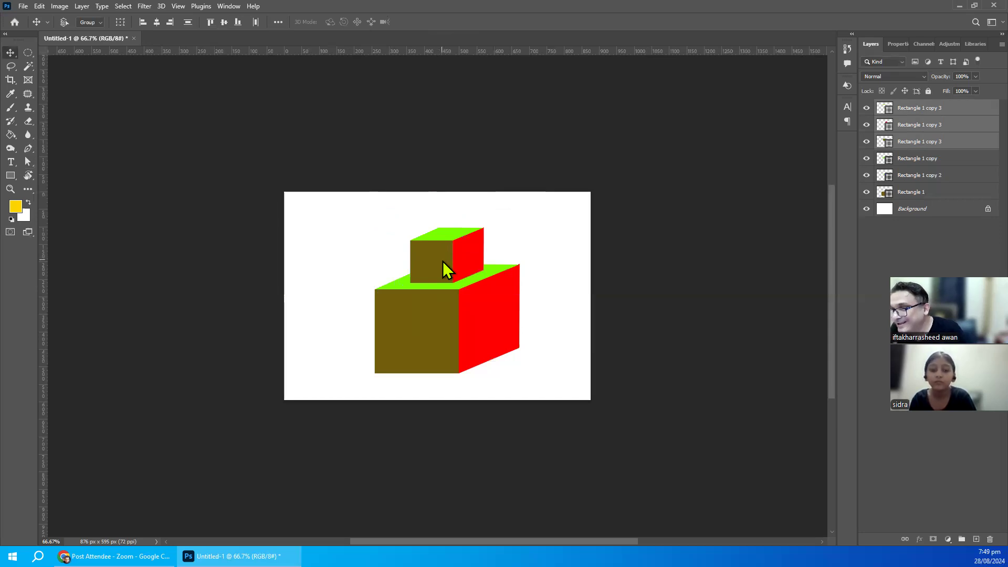
Rotate the small cube upside down, enlarge it and place it over the large cube's front and side faces
{"action": "left_click_drag", "start_coordinate": [435, 283], "coordinate": [436, 283]}
{"action": "left_click_drag", "start_coordinate": [433, 304], "coordinate": [446, 330]}
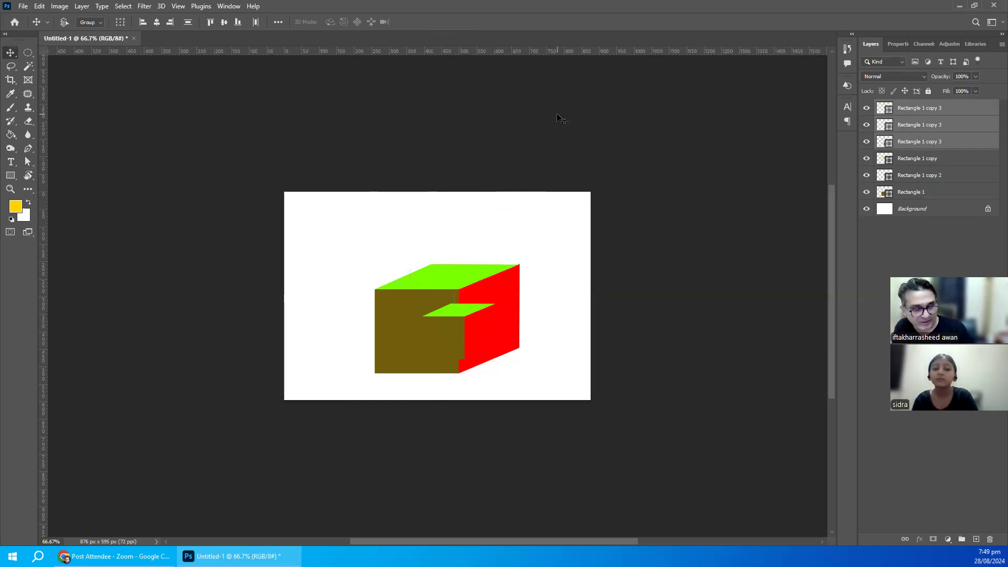
{"action": "key", "text": "ctrl+t"}
{"action": "left_click_drag", "start_coordinate": [458, 254], "coordinate": [493, 375]}
{"action": "left_click_drag", "start_coordinate": [424, 301], "coordinate": [374, 282]}
{"action": "mouse_move", "coordinate": [497, 371]}
{"action": "left_mouse_down"}
{"action": "mouse_move", "coordinate": [501, 383]}
{"action": "mouse_move", "coordinate": [492, 372]}
{"action": "mouse_move", "coordinate": [482, 392]}
{"action": "mouse_move", "coordinate": [491, 384]}
{"action": "left_mouse_up"}
{"action": "key", "text": "Return"}
{"action": "left_click_drag", "start_coordinate": [452, 335], "coordinate": [452, 324]}
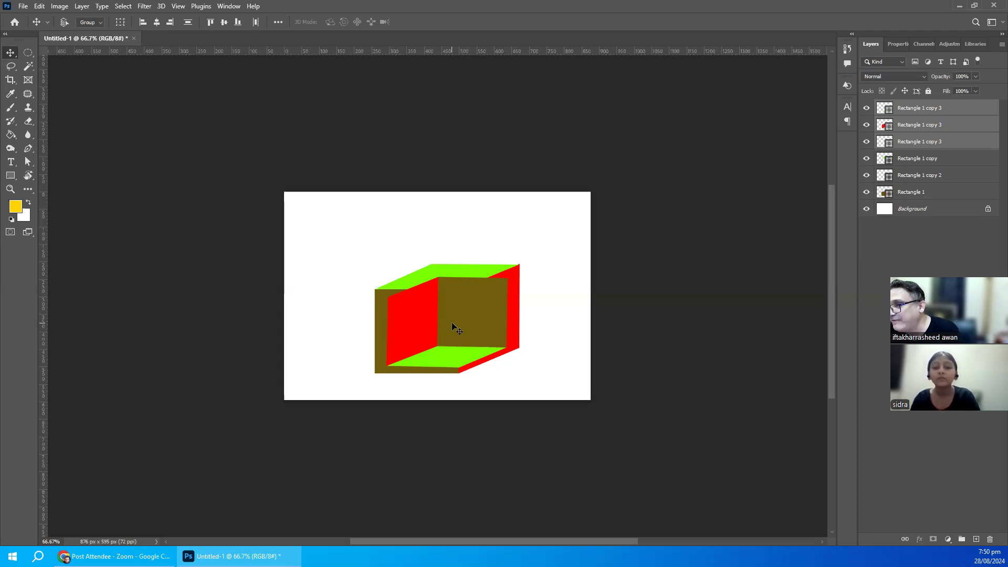
Recolour the rotated cube's red side face to a dark green
{"action": "right_click", "coordinate": [396, 297]}
{"action": "left_click", "coordinate": [389, 323]}
{"action": "right_click", "coordinate": [407, 313]}
{"action": "left_click", "coordinate": [417, 317]}
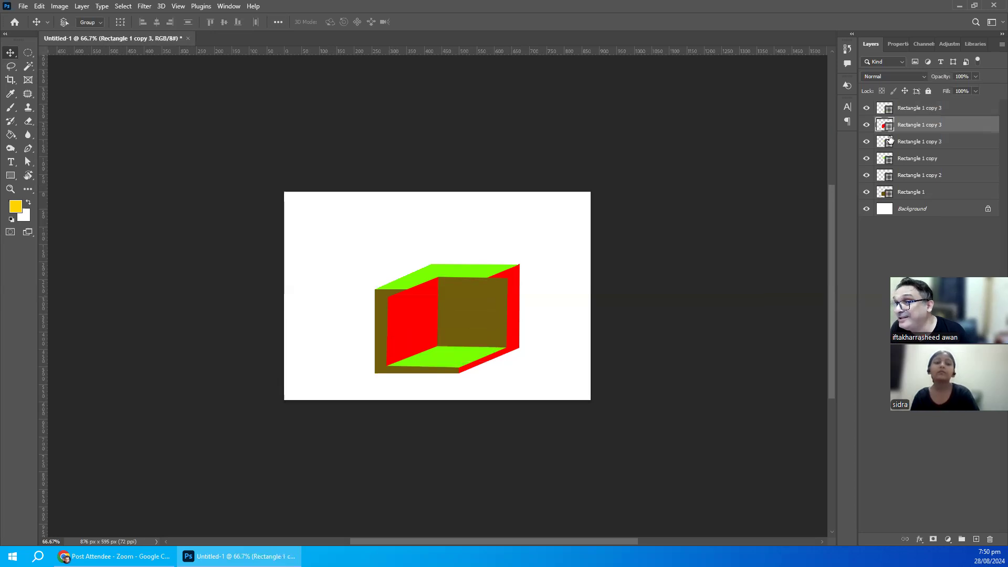
{"action": "double_click", "coordinate": [881, 127]}
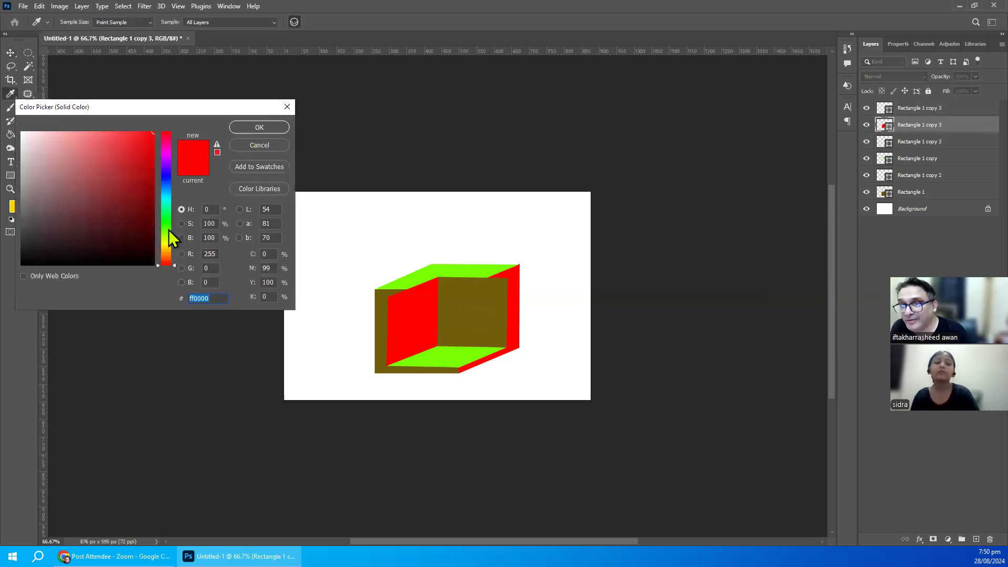
{"action": "left_click", "coordinate": [168, 229]}
{"action": "left_click", "coordinate": [134, 220]}
{"action": "left_click", "coordinate": [143, 188]}
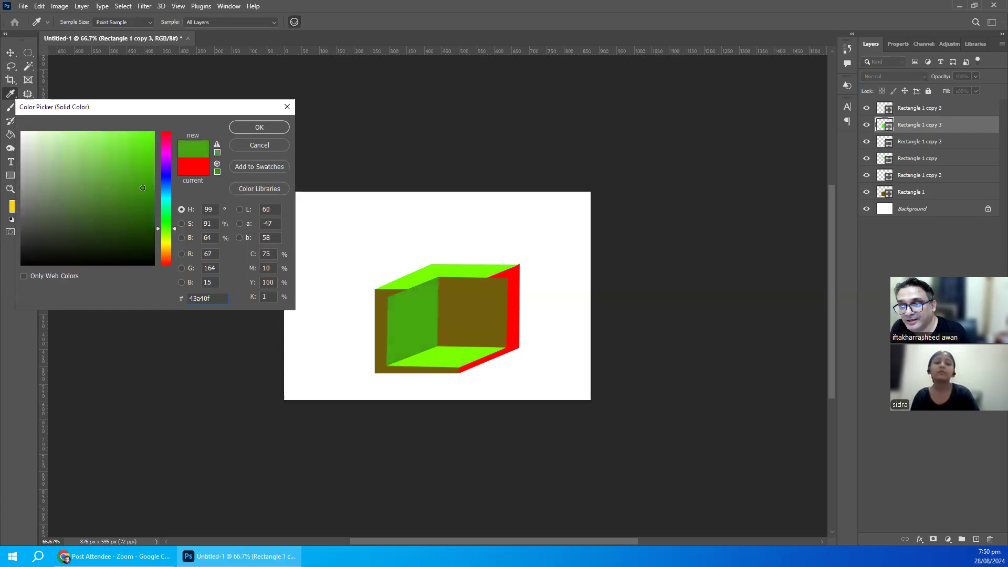
{"action": "left_click", "coordinate": [265, 129]}
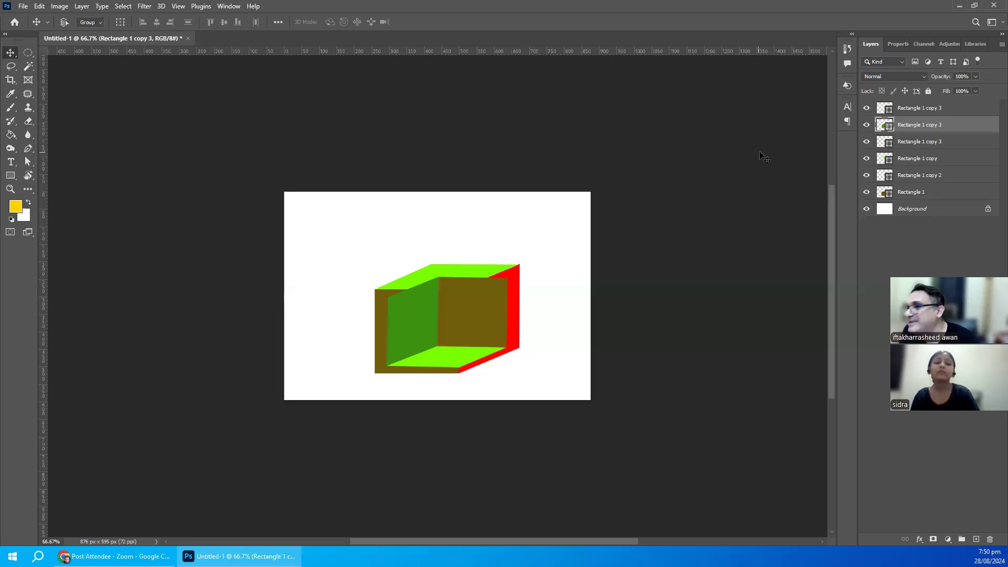
Delete all six rectangle layers, leaving only the background
{"action": "left_click", "coordinate": [899, 108]}
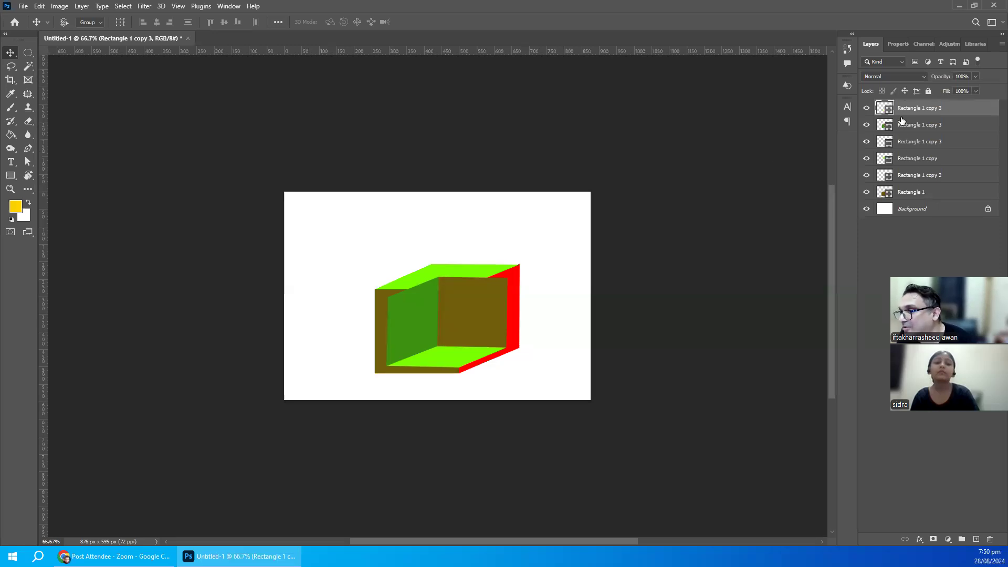
{"action": "left_click", "coordinate": [902, 195], "text": "shift"}
{"action": "key", "text": "Delete"}
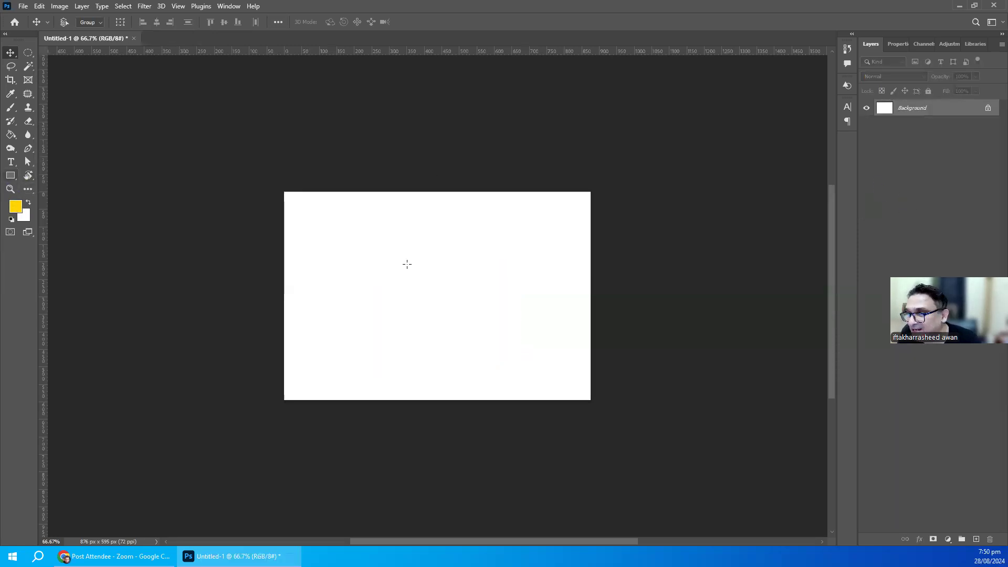
{"action": "right_click", "coordinate": [11, 176]}
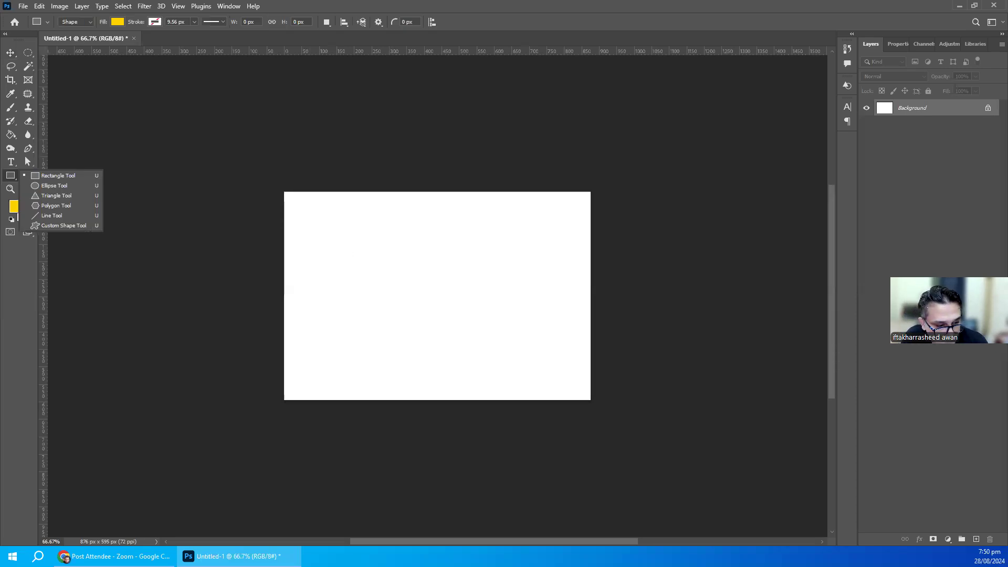
{"action": "key", "text": "Escape"}
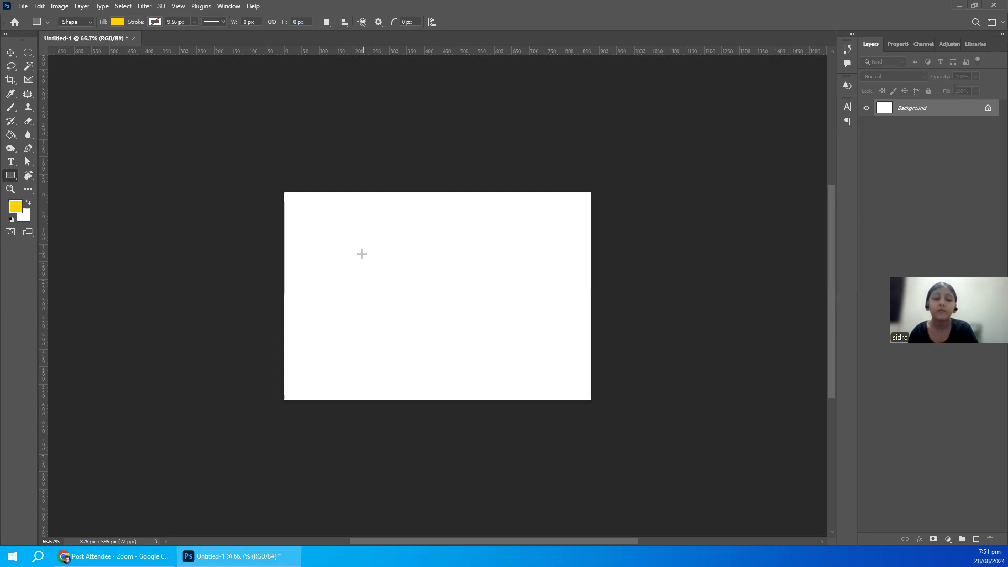
Draw an ellipse about 326 × 412 px in the middle of the canvas and fill it with light grey
{"action": "right_click", "coordinate": [12, 180]}
{"action": "left_click", "coordinate": [50, 188]}
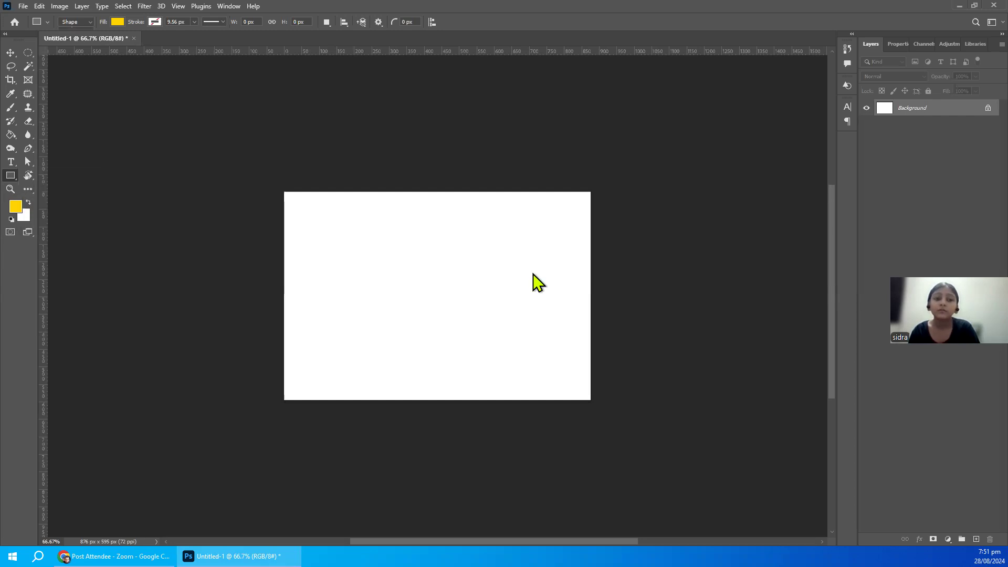
{"action": "left_click_drag", "start_coordinate": [373, 222], "coordinate": [490, 363]}
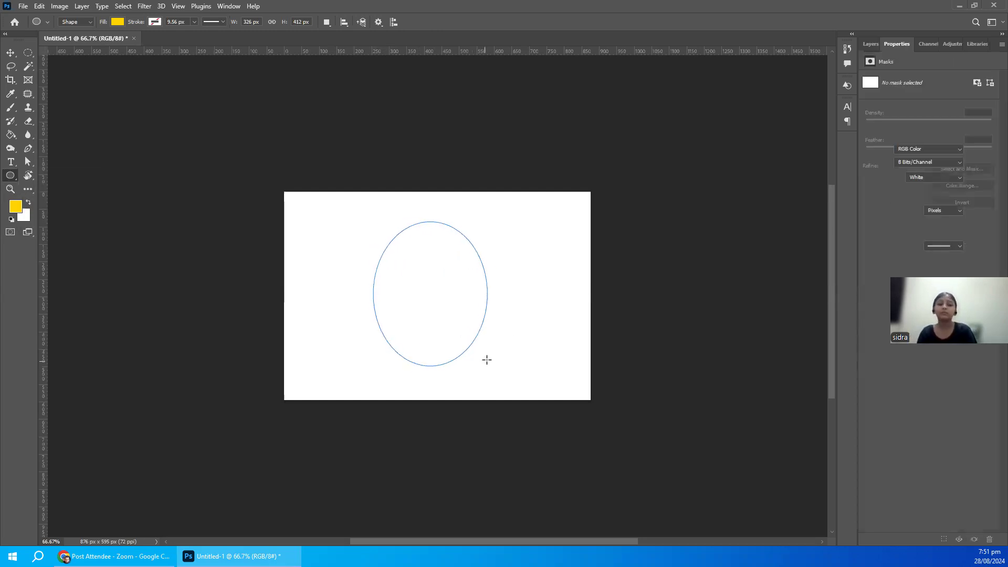
{"action": "left_click", "coordinate": [117, 21]}
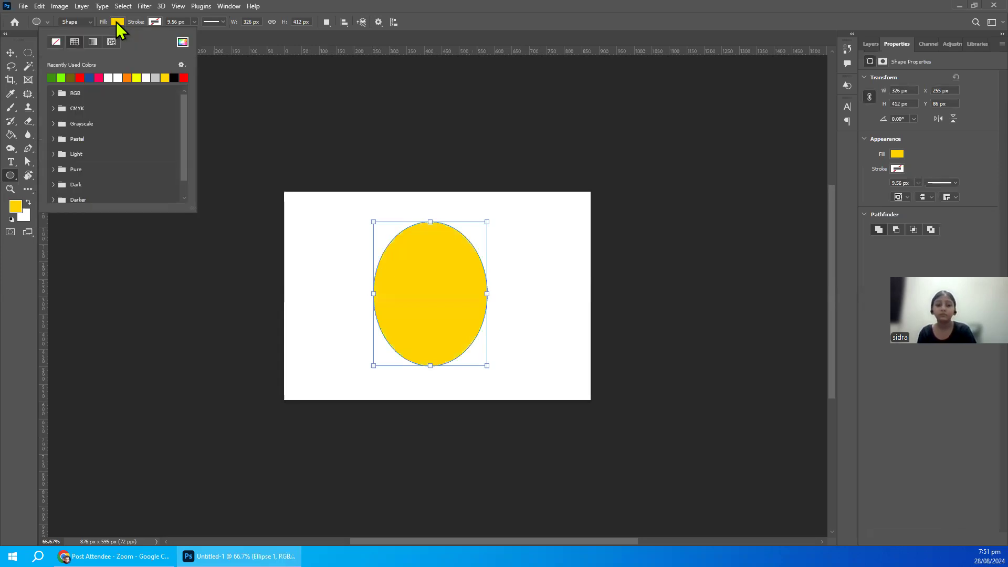
{"action": "left_click", "coordinate": [156, 77]}
{"action": "left_click", "coordinate": [23, 339]}
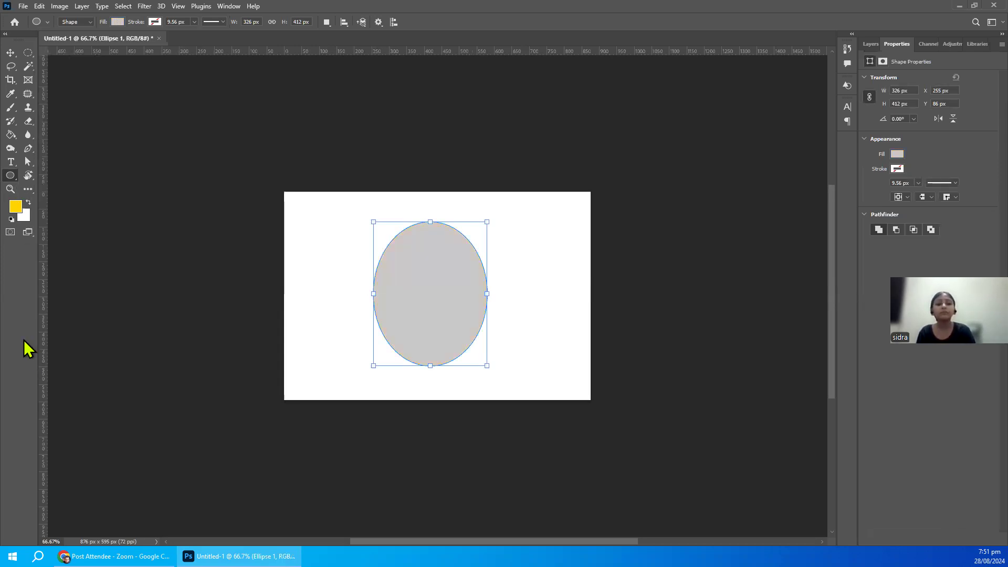
{"action": "left_click", "coordinate": [10, 52]}
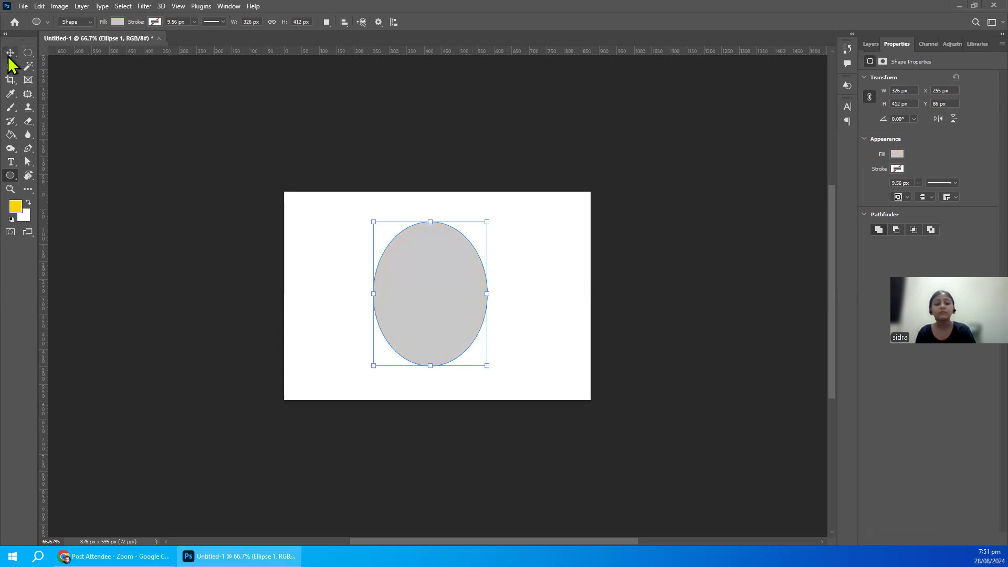
Draw a triangle about 130 × 127 px beside the ellipse and fill it with yellow
{"action": "right_click", "coordinate": [10, 178]}
{"action": "left_click", "coordinate": [40, 198]}
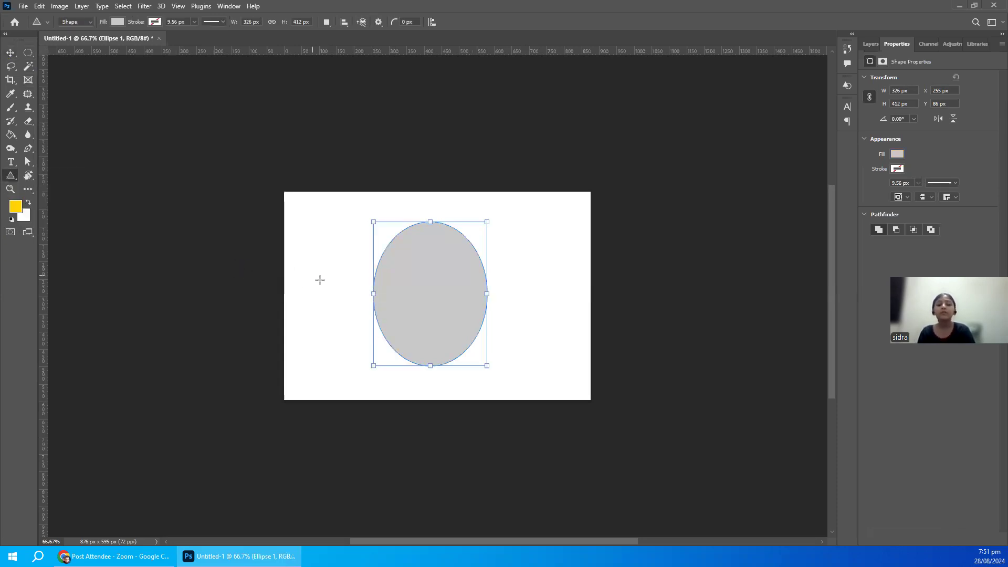
{"action": "left_click_drag", "start_coordinate": [298, 256], "coordinate": [344, 299]}
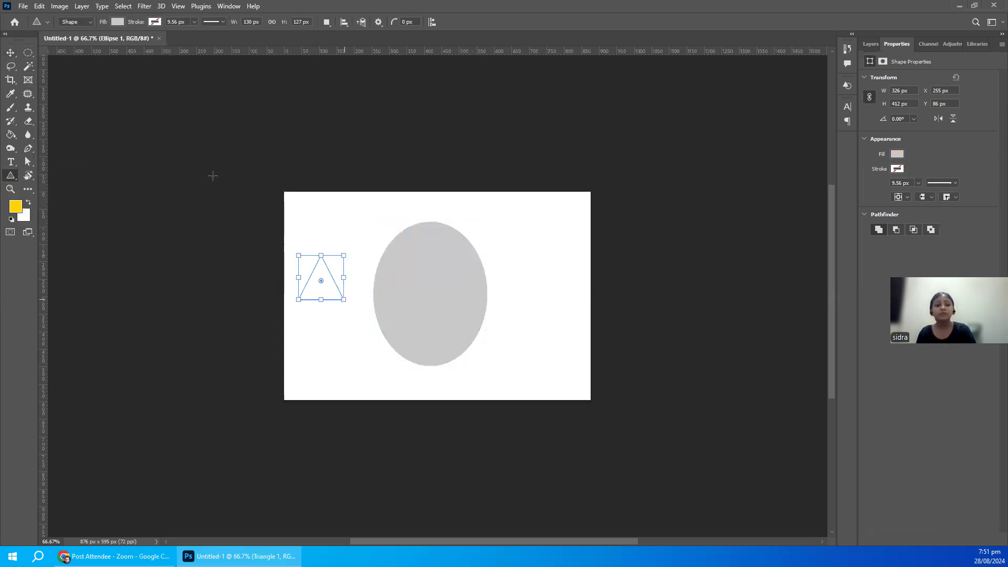
{"action": "left_click", "coordinate": [117, 22]}
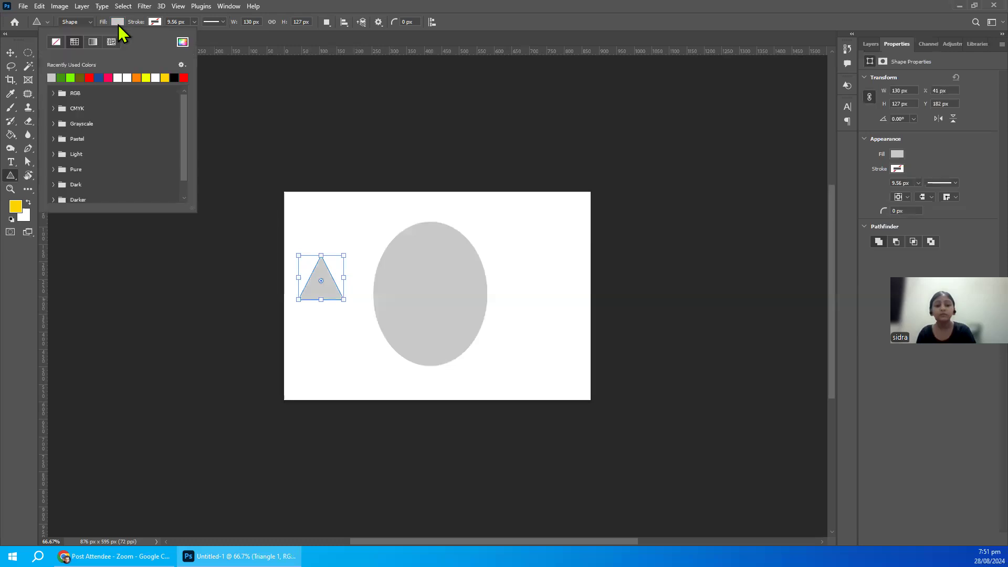
{"action": "left_click", "coordinate": [148, 78]}
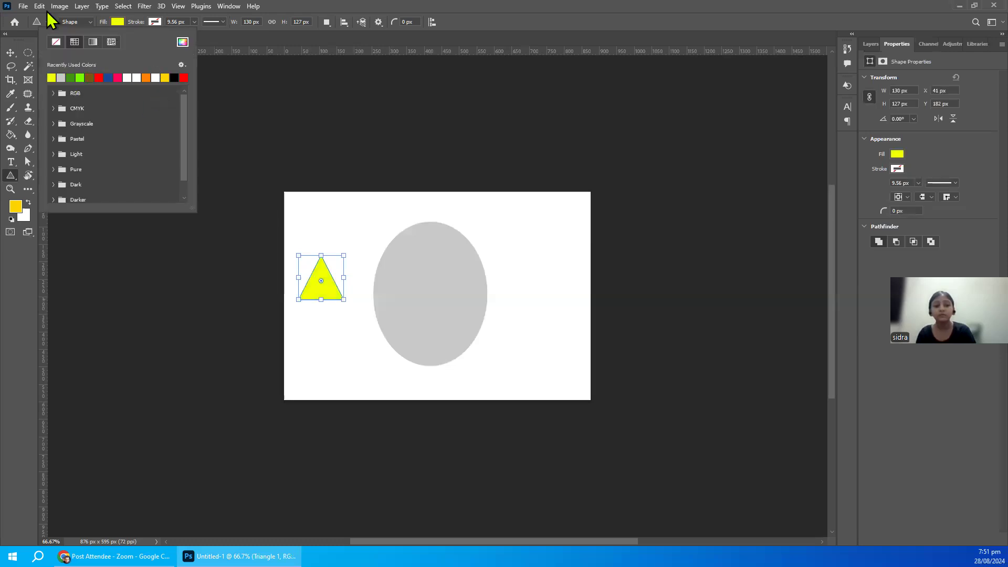
{"action": "key", "text": "Return"}
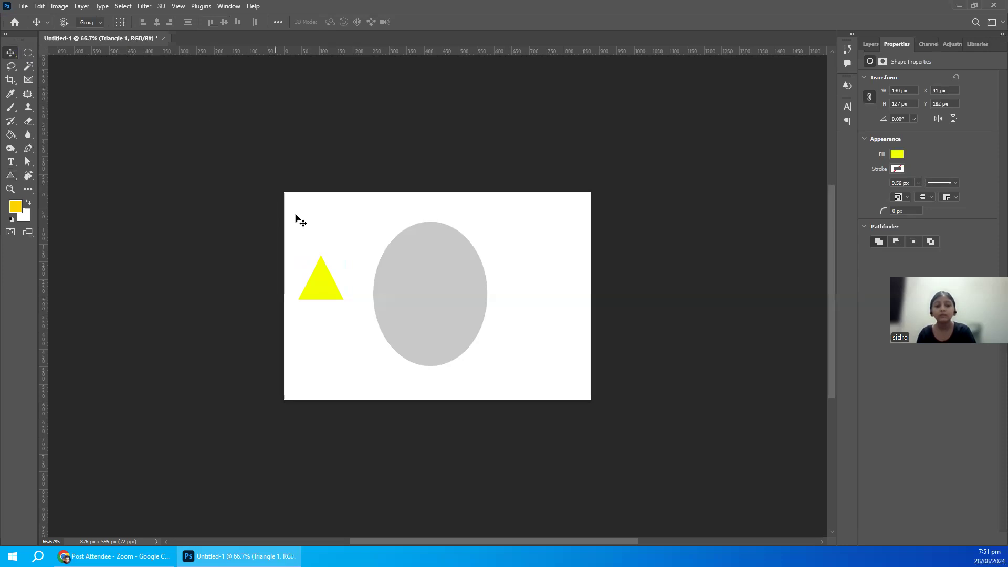
Turn the triangle about -177.72°, stretch it to about 183.42% width and 107.31% height, and centre it on the ellipse
{"action": "key", "text": "ctrl+t"}
{"action": "left_click_drag", "start_coordinate": [307, 235], "coordinate": [340, 344]}
{"action": "left_click_drag", "start_coordinate": [345, 281], "coordinate": [432, 292]}
{"action": "left_click_drag", "start_coordinate": [475, 321], "coordinate": [439, 303]}
{"action": "key", "text": "Return"}
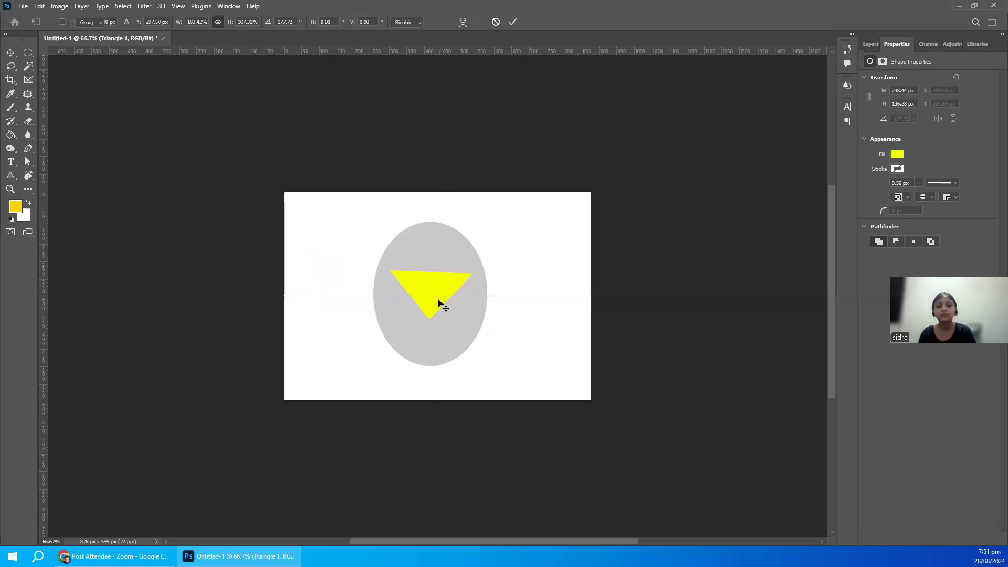
{"action": "left_click_drag", "start_coordinate": [438, 302], "coordinate": [431, 300]}
Delete the triangle and the ellipse, leaving only the background
{"action": "key", "text": "Delete"}
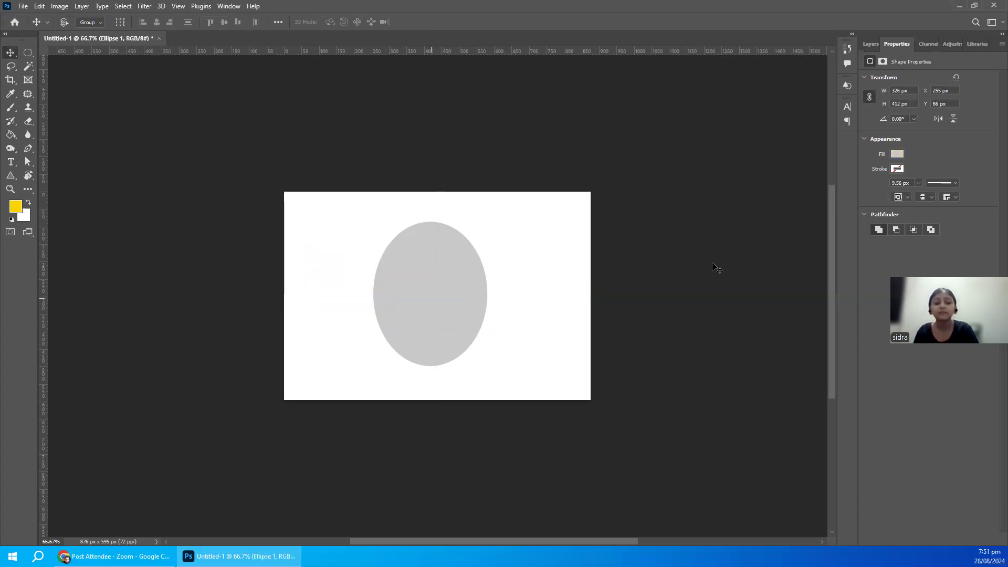
{"action": "left_click", "coordinate": [871, 44]}
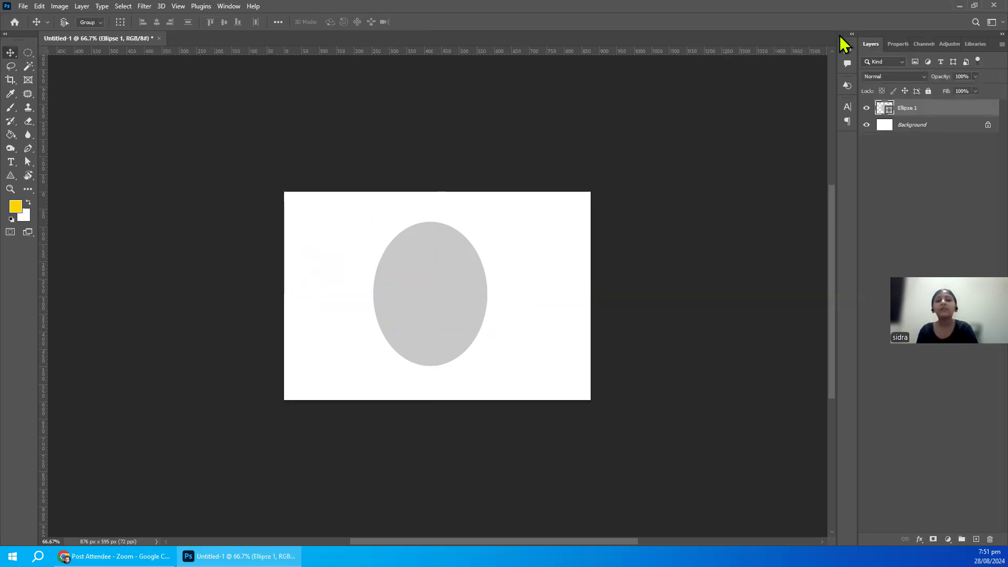
{"action": "key", "text": "Delete"}
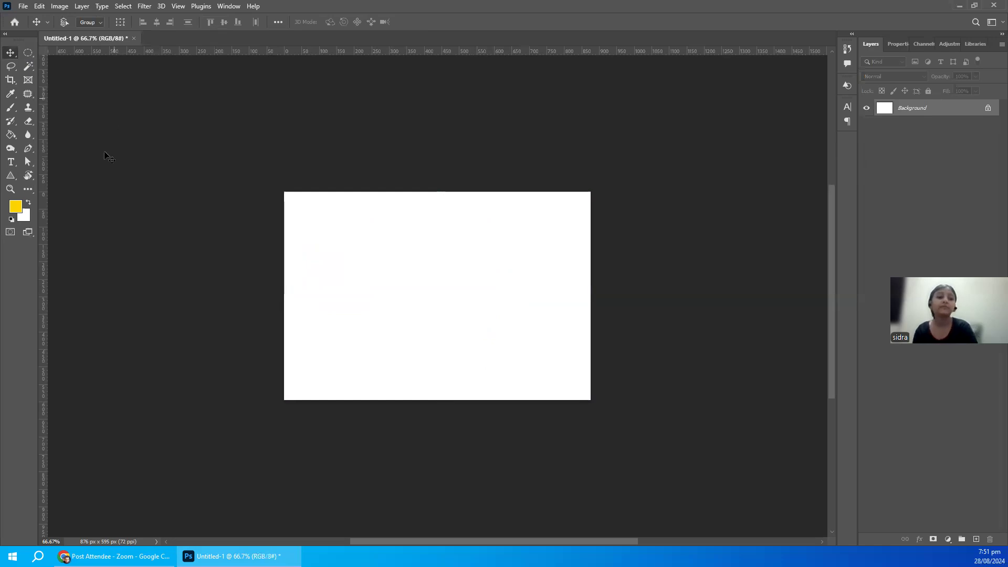
Draw a yellow square about 217 × 217 px on the blank canvas
{"action": "right_click", "coordinate": [10, 181]}
{"action": "left_click", "coordinate": [58, 175]}
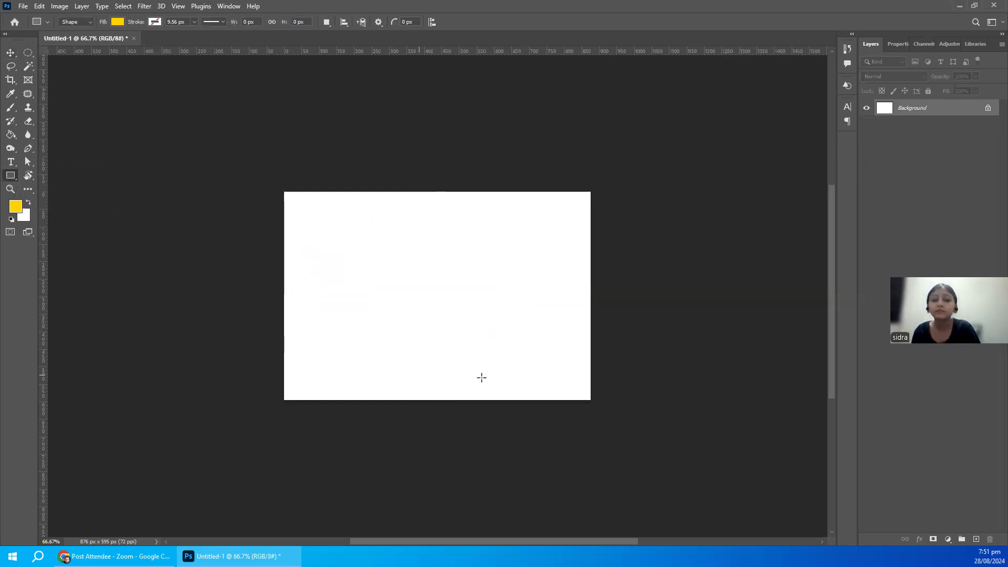
{"action": "left_click_drag", "start_coordinate": [362, 263], "coordinate": [438, 338]}
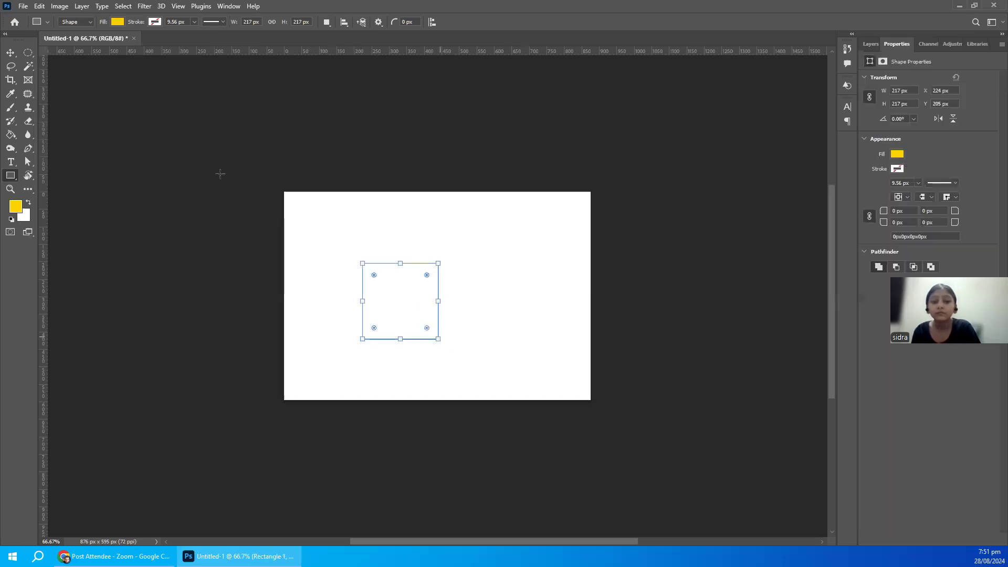
Move the square to about X 179 px, Y 253 px and duplicate it straight above
{"action": "left_click", "coordinate": [11, 54]}
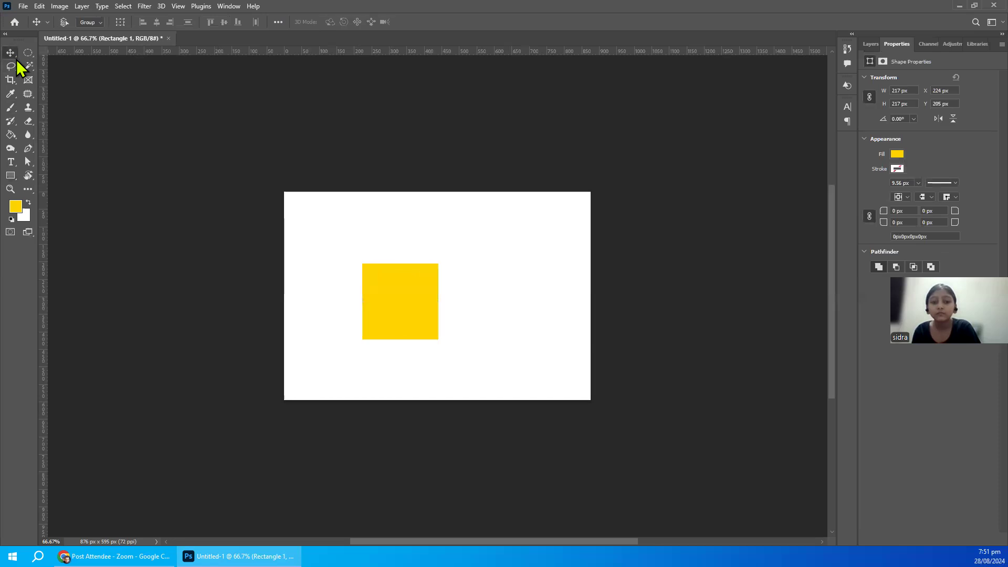
{"action": "left_click_drag", "start_coordinate": [388, 303], "coordinate": [375, 320]}
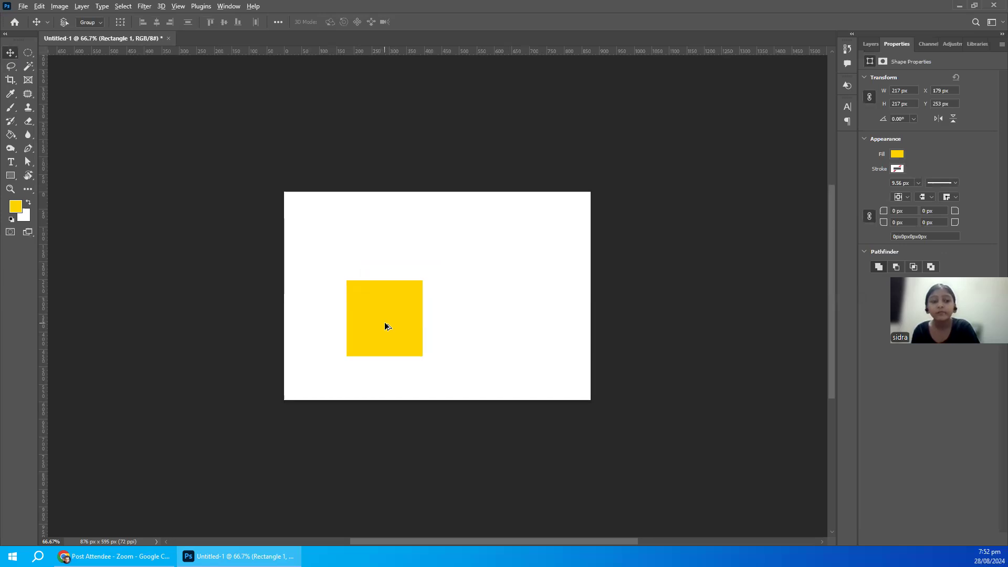
{"action": "left_click_drag", "start_coordinate": [382, 322], "coordinate": [386, 245], "text": "alt"}
Try to distort the upper square into a slanted top face by moving its two upper corners
{"action": "key", "text": "ctrl+t"}
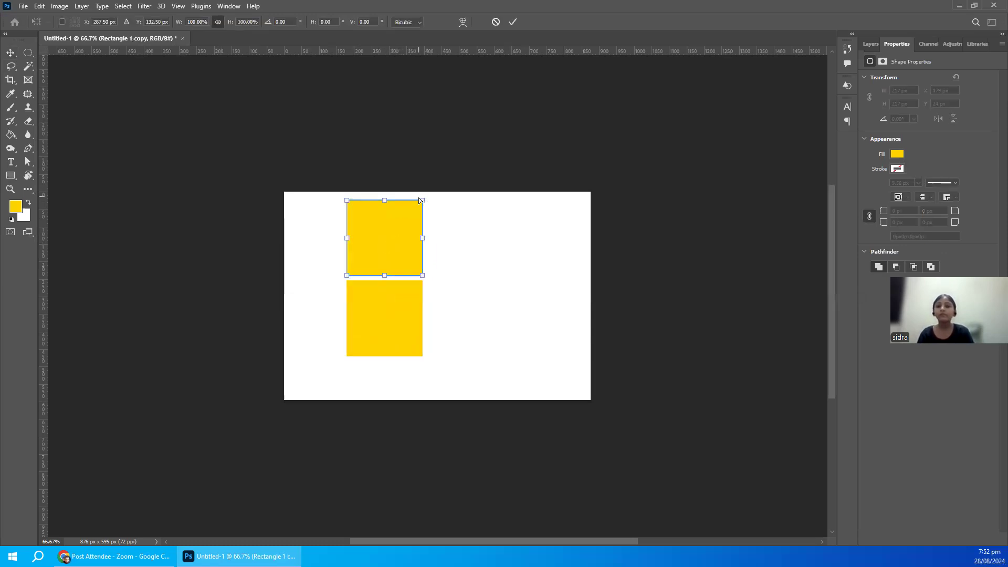
{"action": "left_click_drag", "start_coordinate": [426, 204], "coordinate": [471, 251], "text": "ctrl"}
{"action": "left_click_drag", "start_coordinate": [347, 202], "coordinate": [382, 234], "text": "ctrl"}
{"action": "left_click_drag", "start_coordinate": [472, 240], "coordinate": [467, 237], "text": "ctrl"}
{"action": "key", "text": "Return"}
{"action": "key", "text": "ctrl+z"}
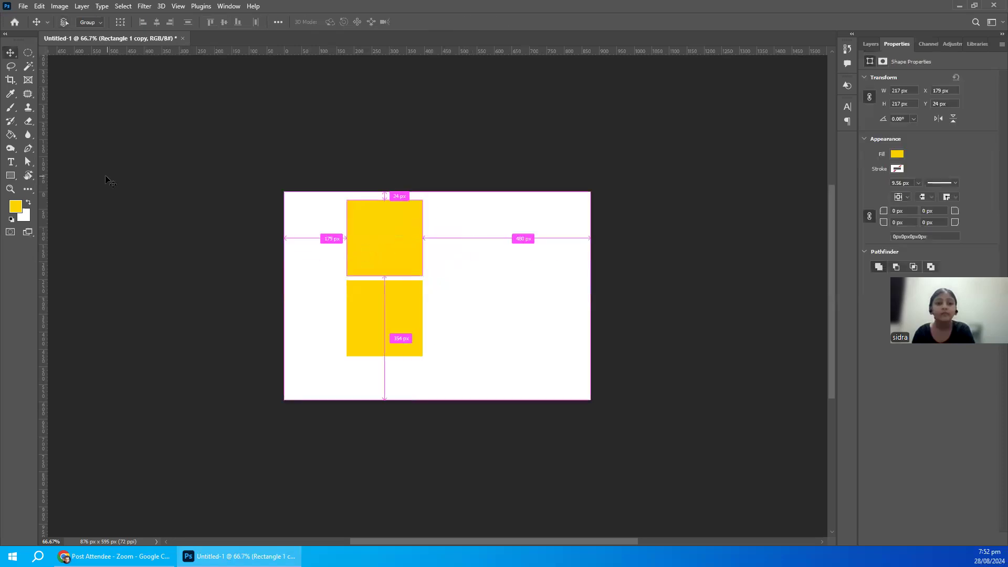
Shift the upper square's two upper anchor points right and down to form a slanted top face about 337 × 77 px
{"action": "left_click", "coordinate": [28, 161]}
{"action": "left_click_drag", "start_coordinate": [323, 185], "coordinate": [448, 234]}
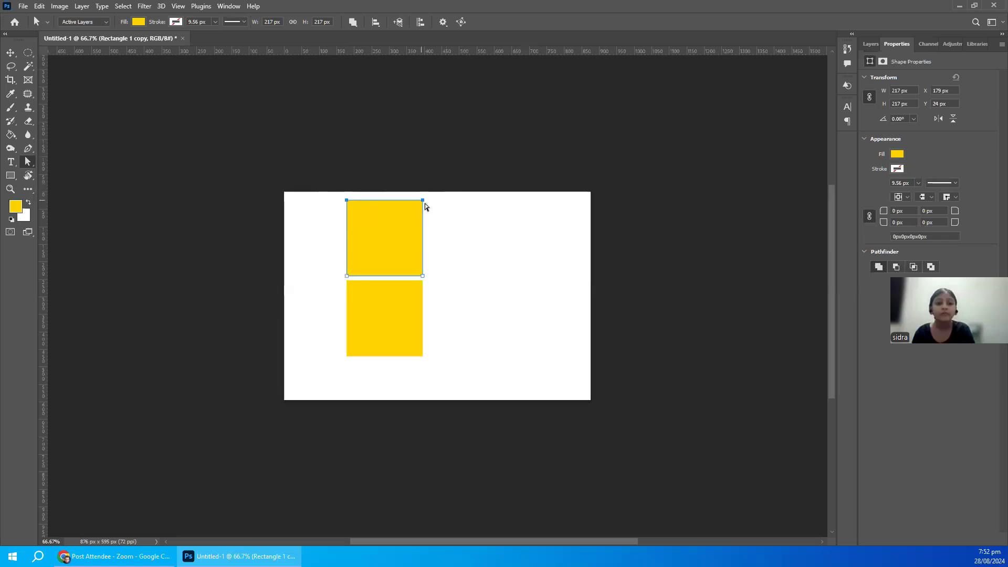
{"action": "key", "text": "shift+Right"}
{"action": "key", "text": "shift+Right"}
{"action": "key", "text": "shift+Right"}
{"action": "key", "text": "shift+Down"}
{"action": "key", "text": "shift+Down"}
{"action": "key", "text": "shift+Down"}
{"action": "key", "text": "shift+Down"}
{"action": "key", "text": "shift+Down"}
{"action": "key", "text": "shift+Right"}
{"action": "key", "text": "shift+Right"}
{"action": "key", "text": "shift+Right"}
{"action": "key", "text": "shift+Right"}
{"action": "key", "text": "shift+Right"}
{"action": "key", "text": "shift+Right"}
{"action": "key", "text": "shift+Right"}
{"action": "key", "text": "shift+Right"}
{"action": "key", "text": "shift+Right"}
{"action": "key", "text": "shift+Down"}
{"action": "key", "text": "shift+Down"}
{"action": "key", "text": "shift+Down"}
{"action": "key", "text": "shift+Down"}
{"action": "key", "text": "shift+Down"}
{"action": "key", "text": "shift+Down"}
{"action": "key", "text": "shift+Down"}
{"action": "key", "text": "shift+Down"}
{"action": "key", "text": "shift+Down"}
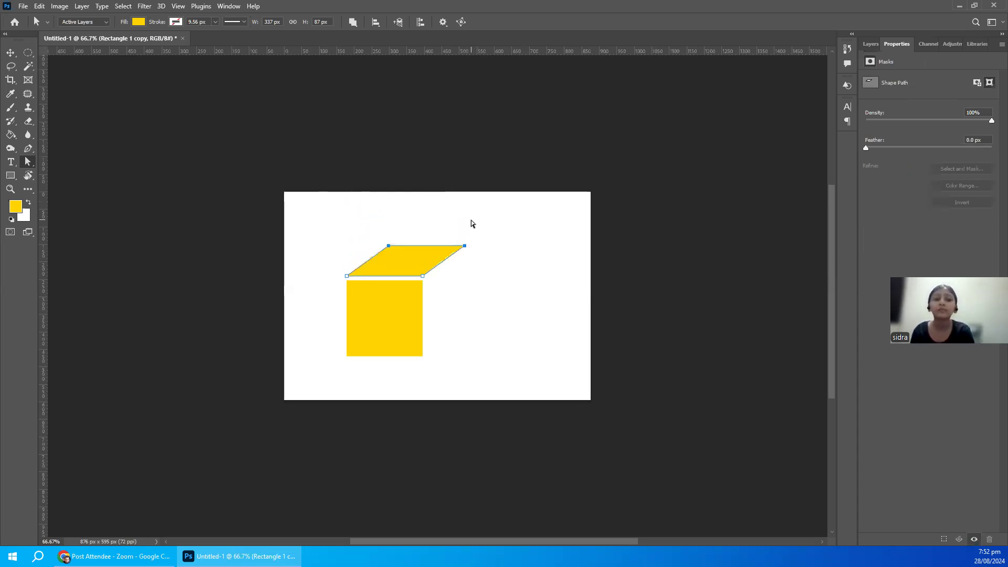
{"action": "left_click", "coordinate": [408, 242]}
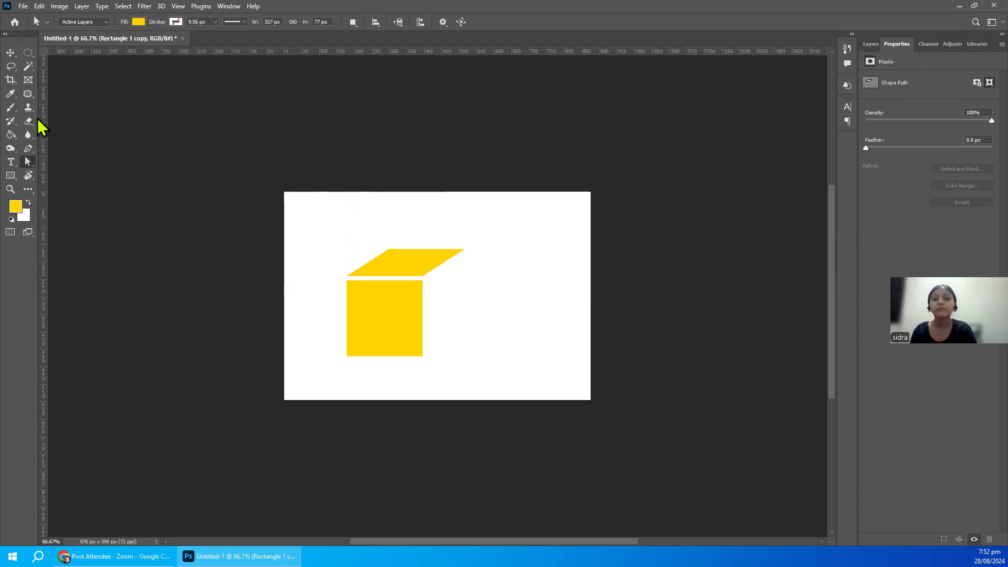
Lower the slanted top face about 13 px until it meets the front square's upper edge
{"action": "left_click", "coordinate": [11, 53]}
{"action": "key", "text": "shift+Down"}
{"action": "key", "text": "Down"}
{"action": "key", "text": "Down"}
{"action": "key", "text": "Down"}
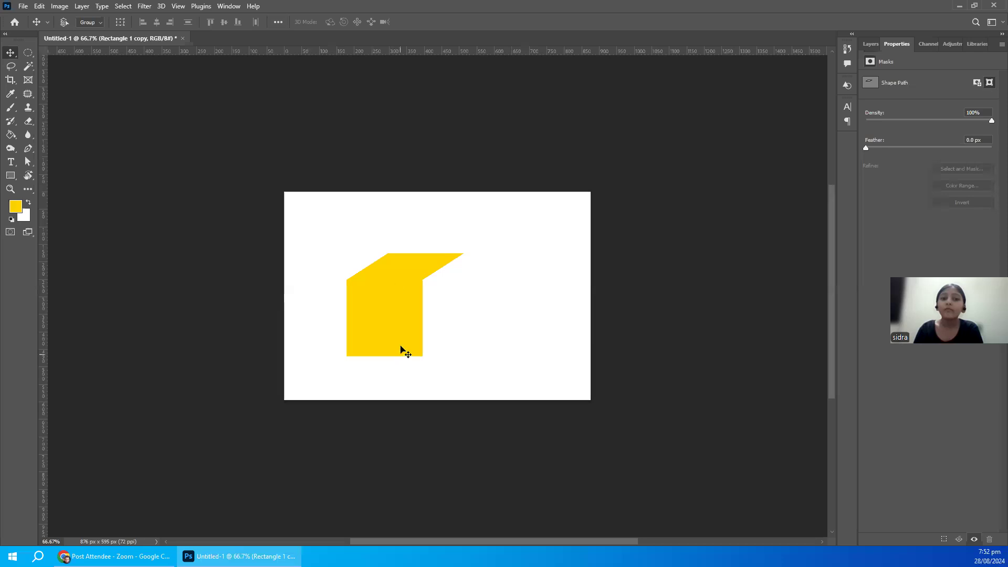
Duplicate the front square and place the copy directly to its right at the same height
{"action": "right_click", "coordinate": [397, 336]}
{"action": "left_click", "coordinate": [405, 341]}
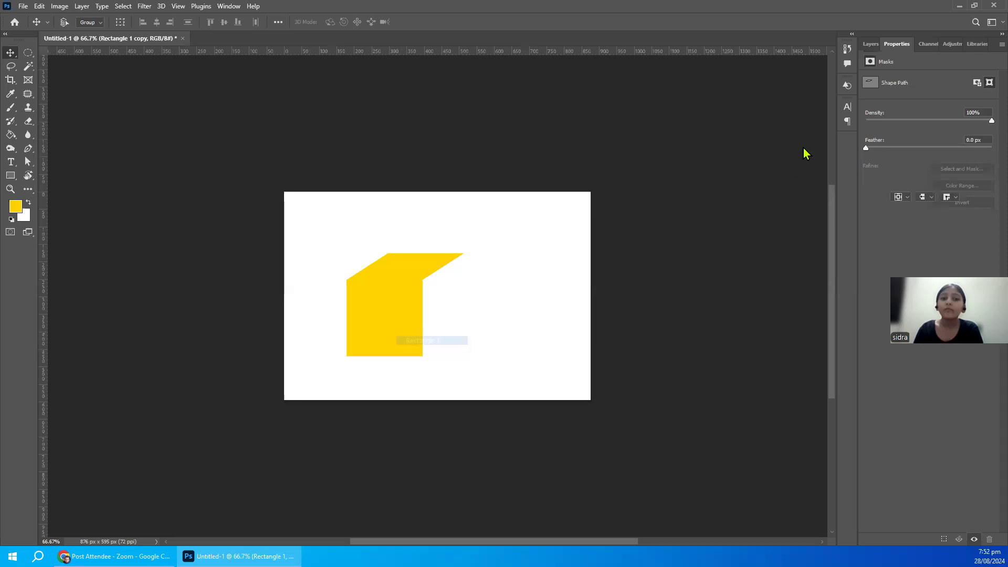
{"action": "left_click", "coordinate": [870, 44]}
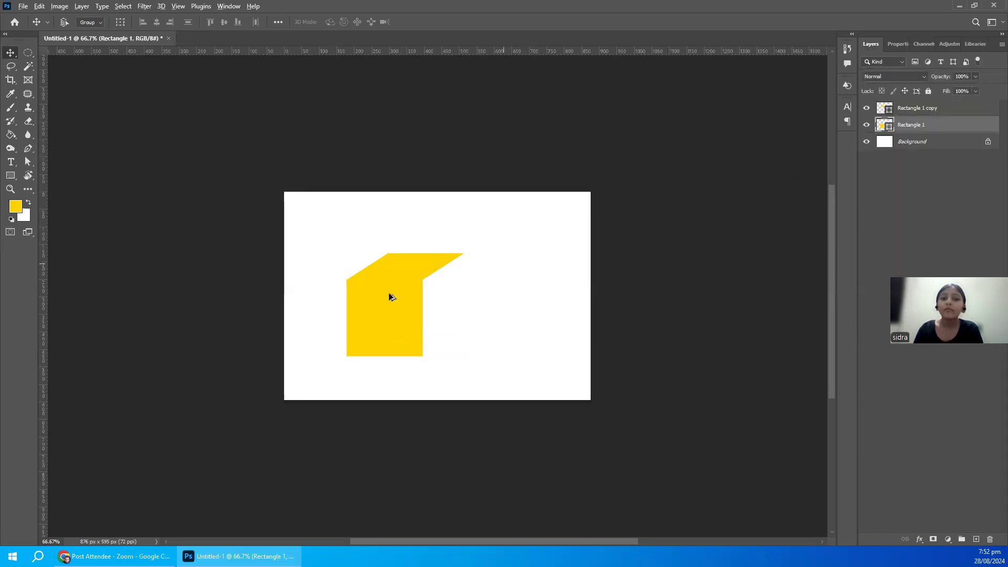
{"action": "mouse_move", "coordinate": [442, 309]}
{"action": "left_mouse_down"}
{"action": "mouse_move", "coordinate": [462, 308]}
{"action": "mouse_move", "coordinate": [455, 302]}
{"action": "left_mouse_up"}
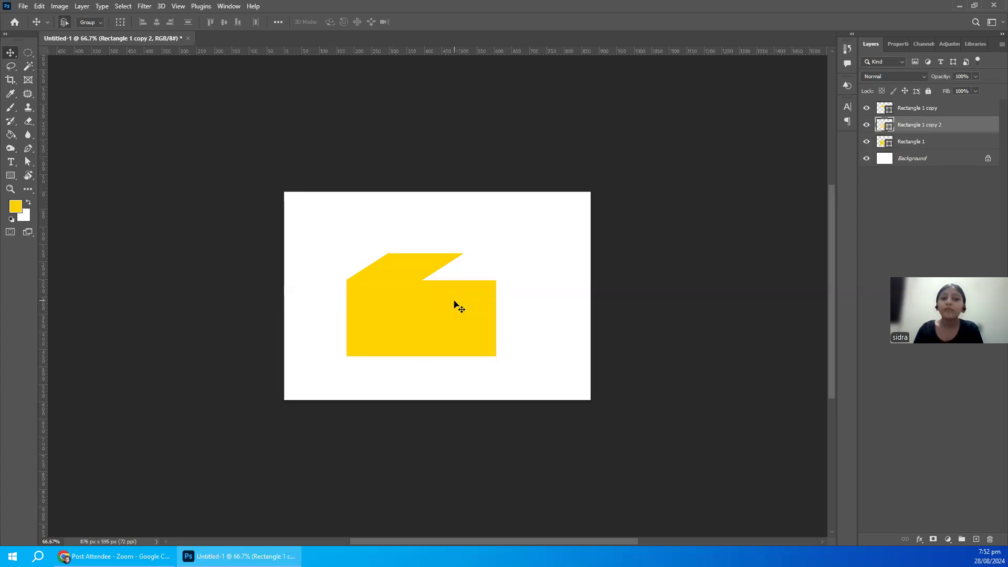
Move the duplicate square's two right anchor points up and left to form a slanted side face about 118 × 289 px
{"action": "key", "text": "ctrl+t"}
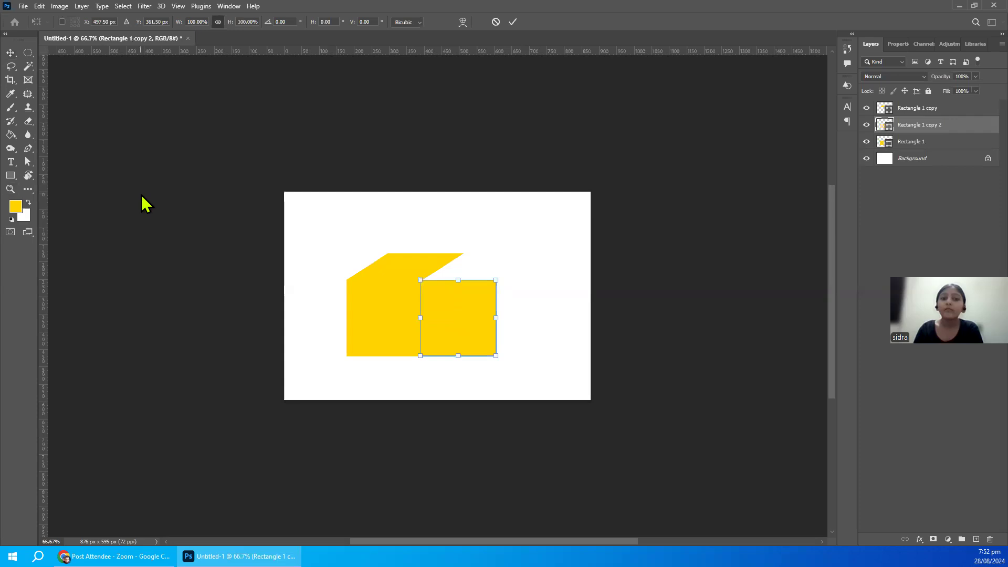
{"action": "key", "text": "Escape"}
{"action": "left_click", "coordinate": [27, 162]}
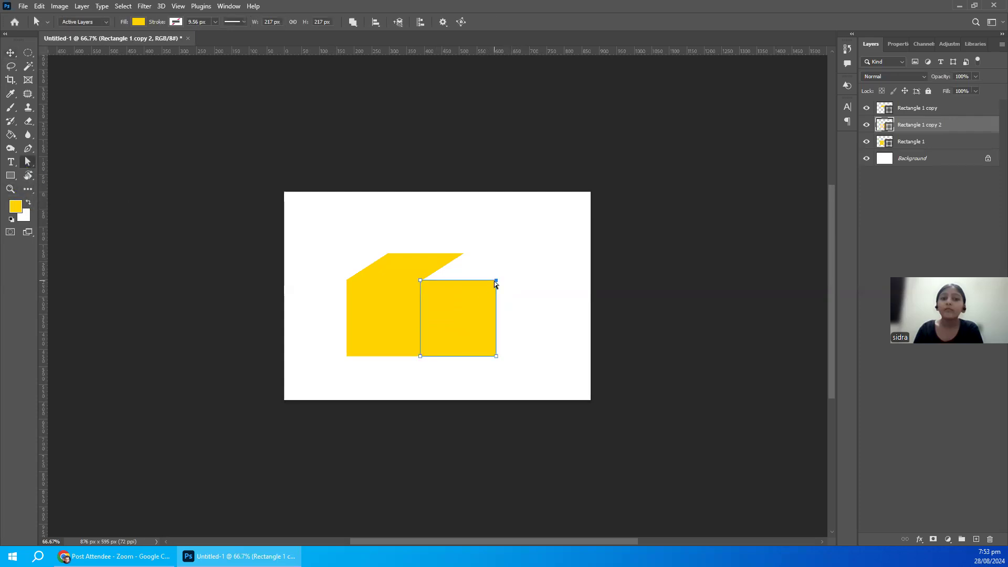
{"action": "left_click_drag", "start_coordinate": [474, 268], "coordinate": [462, 259]}
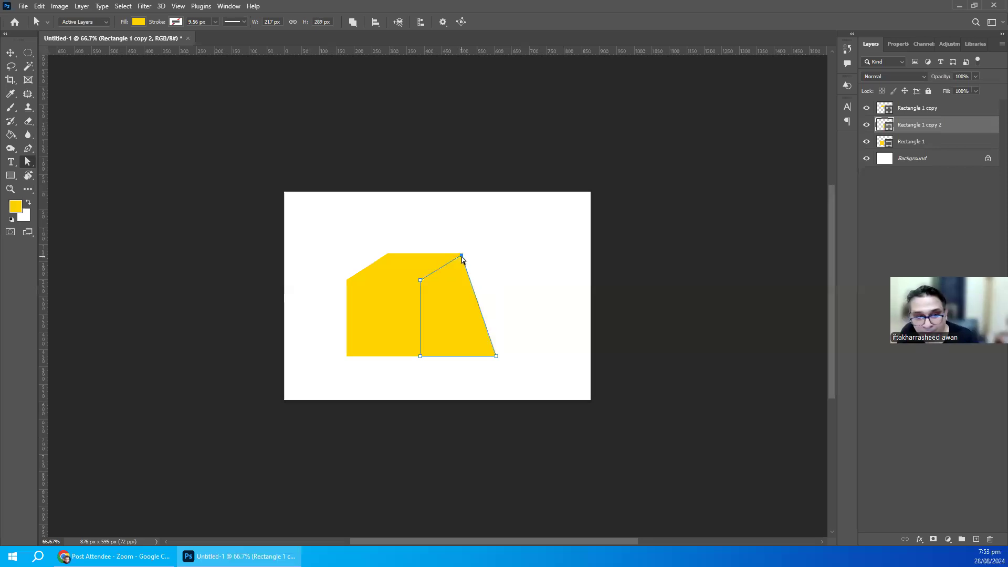
{"action": "left_click", "coordinate": [496, 358]}
{"action": "left_click_drag", "start_coordinate": [496, 357], "coordinate": [460, 333]}
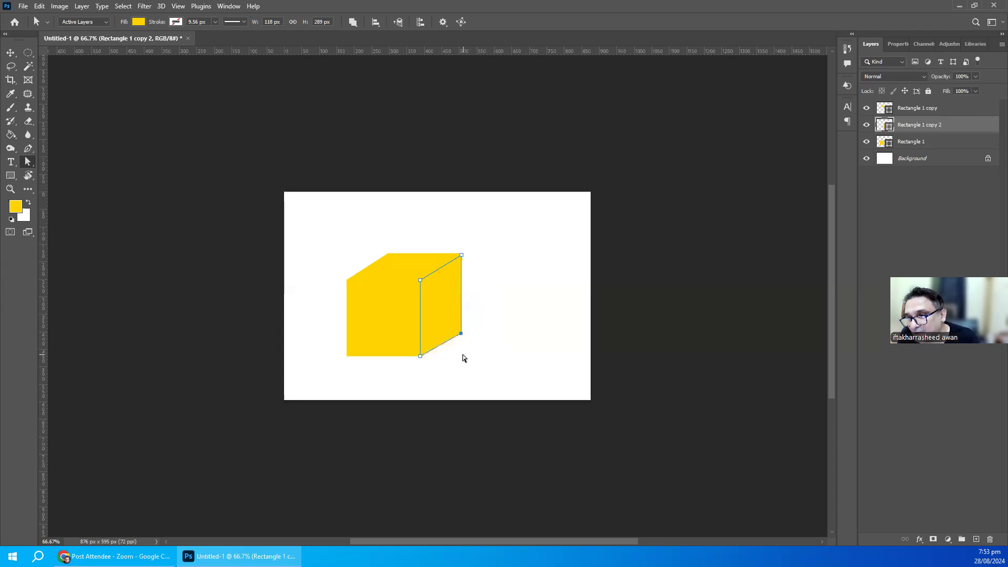
{"action": "left_click", "coordinate": [408, 307]}
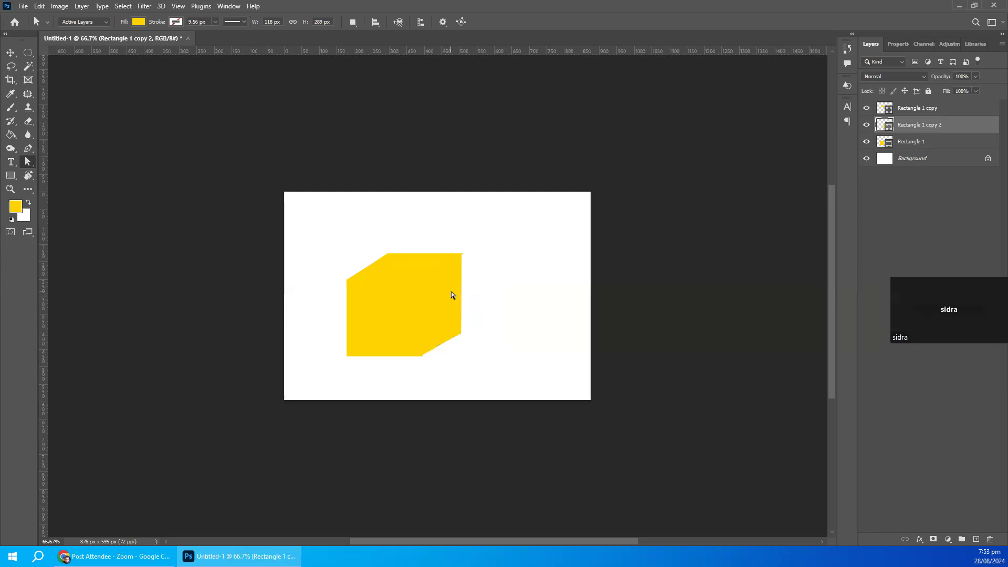
Recolor the cube's right side face dark yellow, #b49711
{"action": "left_click", "coordinate": [440, 314]}
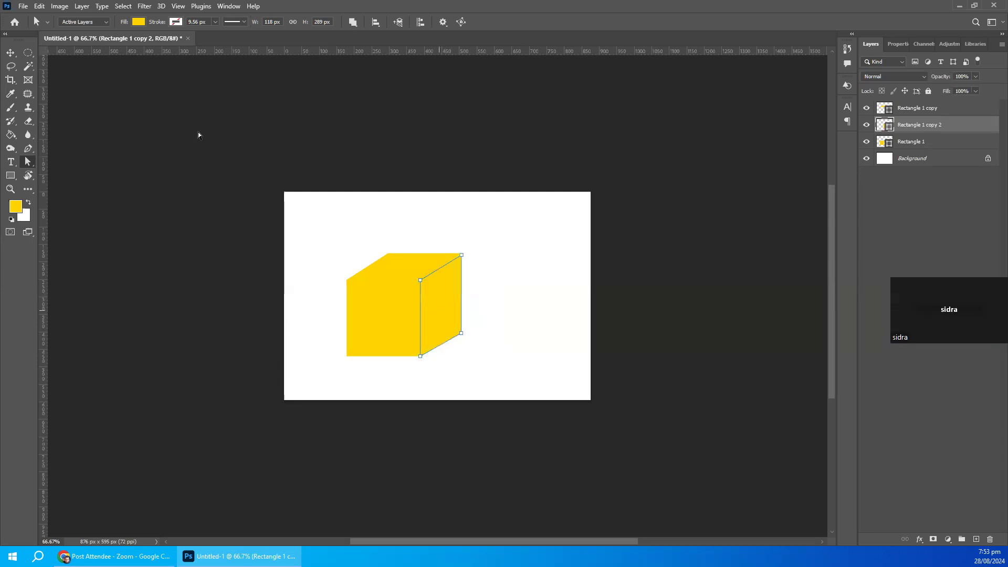
{"action": "double_click", "coordinate": [880, 126]}
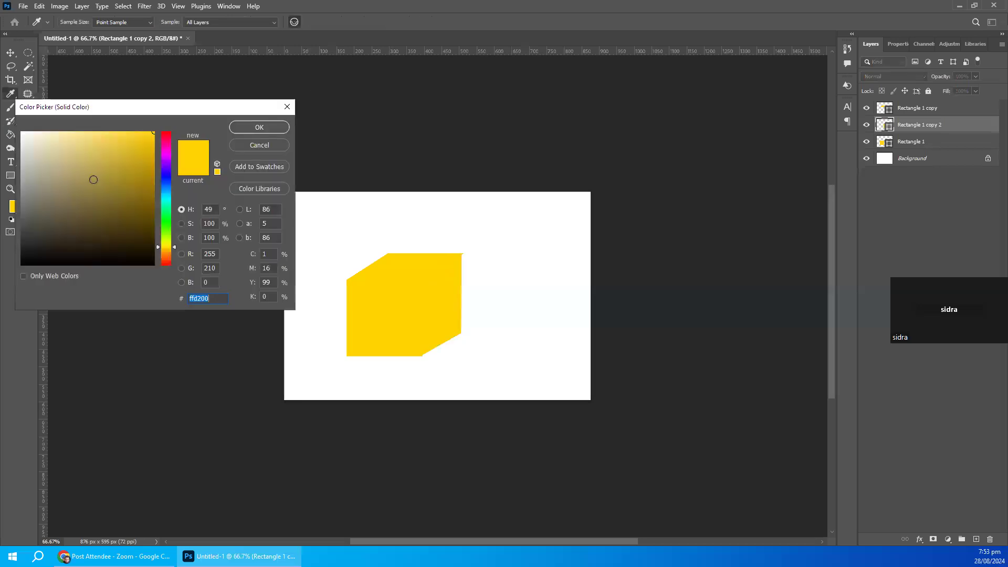
{"action": "left_click", "coordinate": [140, 168]}
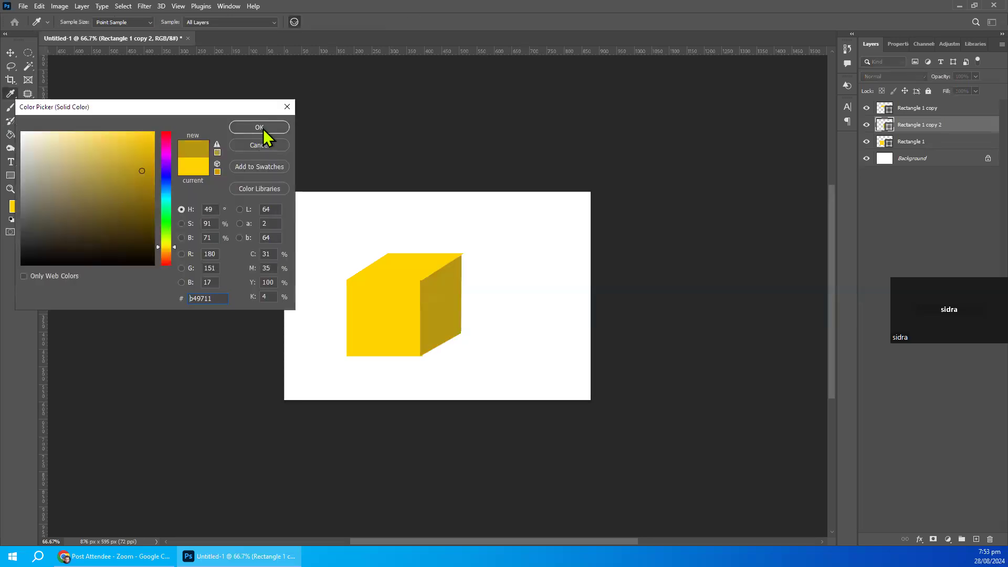
{"action": "left_click", "coordinate": [260, 128]}
Pull the top face's upper-right anchor point in to meet the side face's upper corner, making the top about 325 px wide
{"action": "left_click", "coordinate": [61, 179]}
{"action": "left_click_drag", "start_coordinate": [480, 241], "coordinate": [426, 263]}
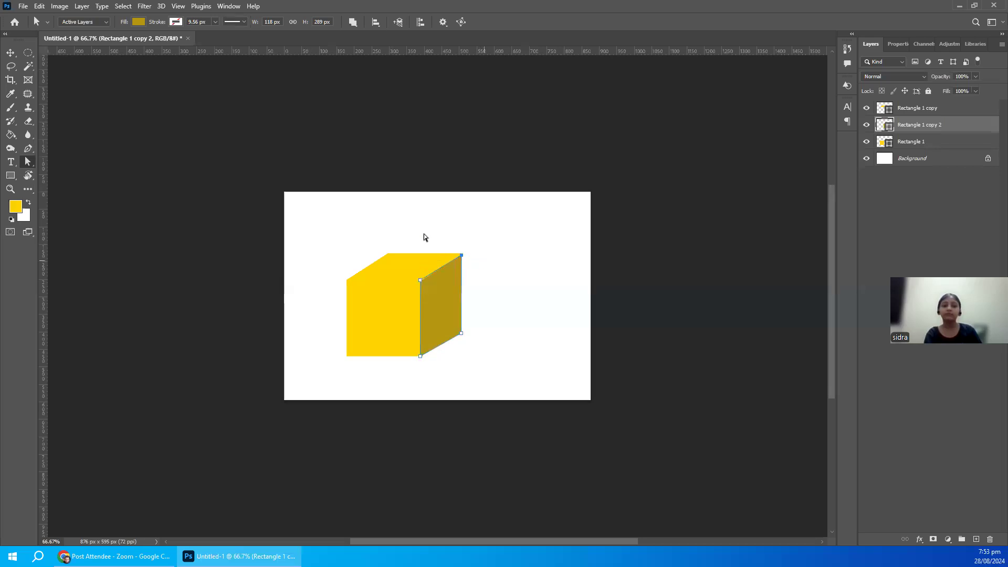
{"action": "left_click", "coordinate": [883, 111]}
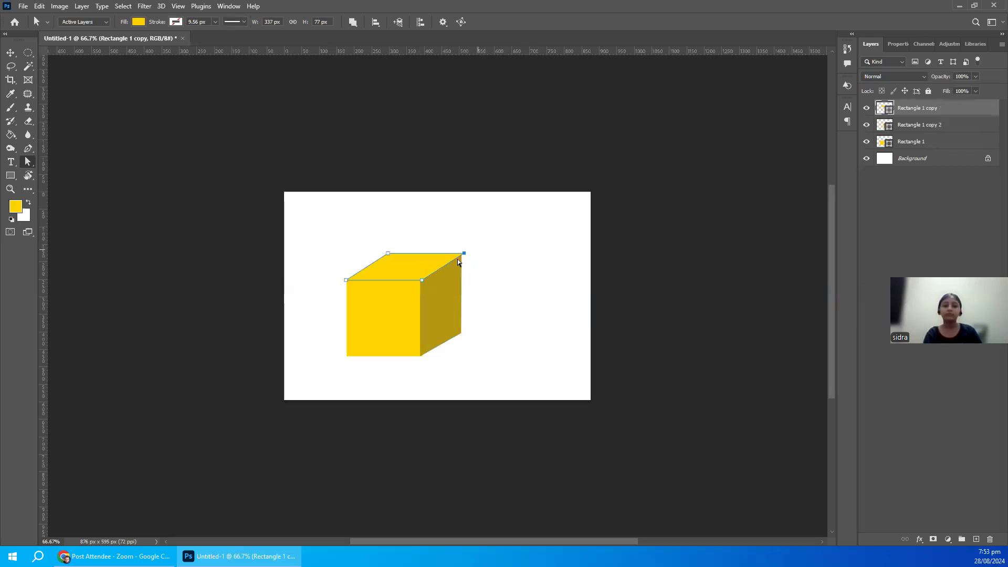
{"action": "left_click_drag", "start_coordinate": [462, 254], "coordinate": [460, 257]}
{"action": "left_click", "coordinate": [345, 290]}
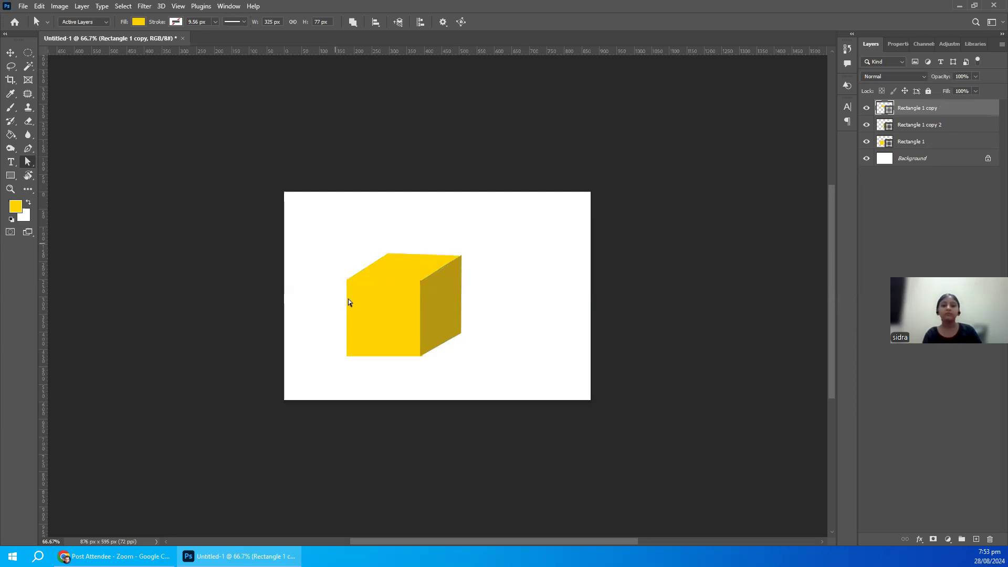
Recolor the front face a mustard shade slightly darker than the side face
{"action": "double_click", "coordinate": [881, 143]}
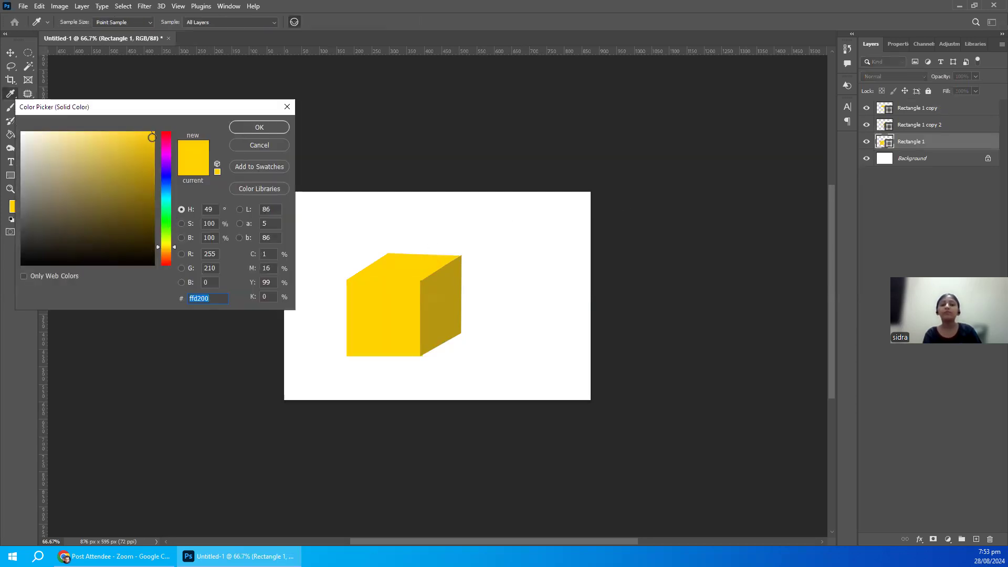
{"action": "left_click", "coordinate": [445, 208]}
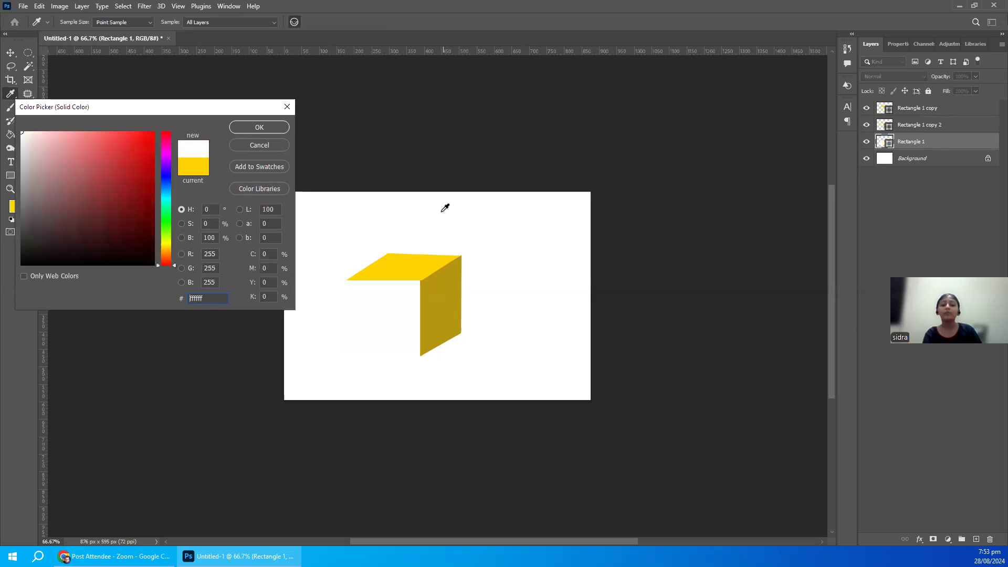
{"action": "left_click", "coordinate": [441, 288]}
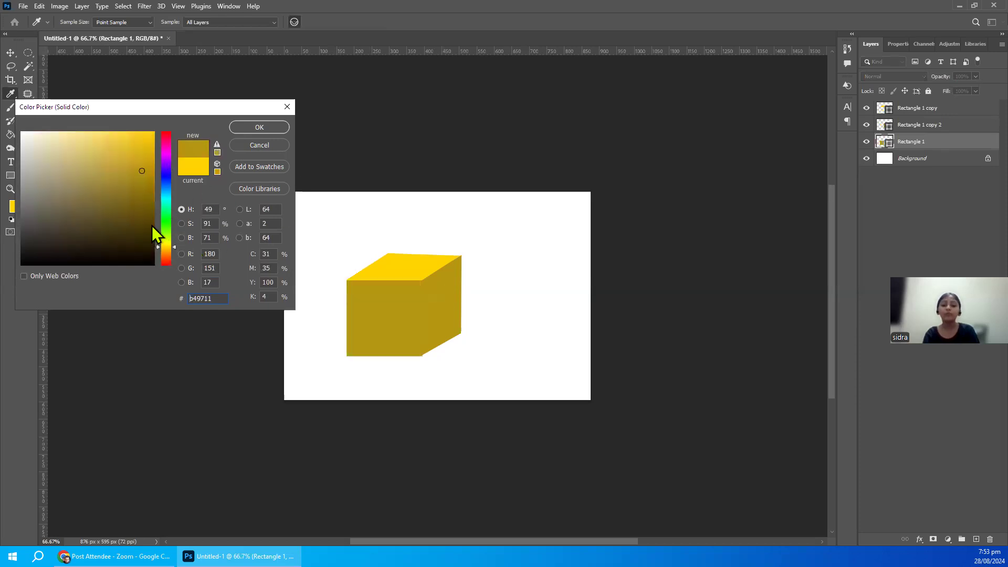
{"action": "left_click", "coordinate": [144, 179]}
{"action": "left_click", "coordinate": [262, 129]}
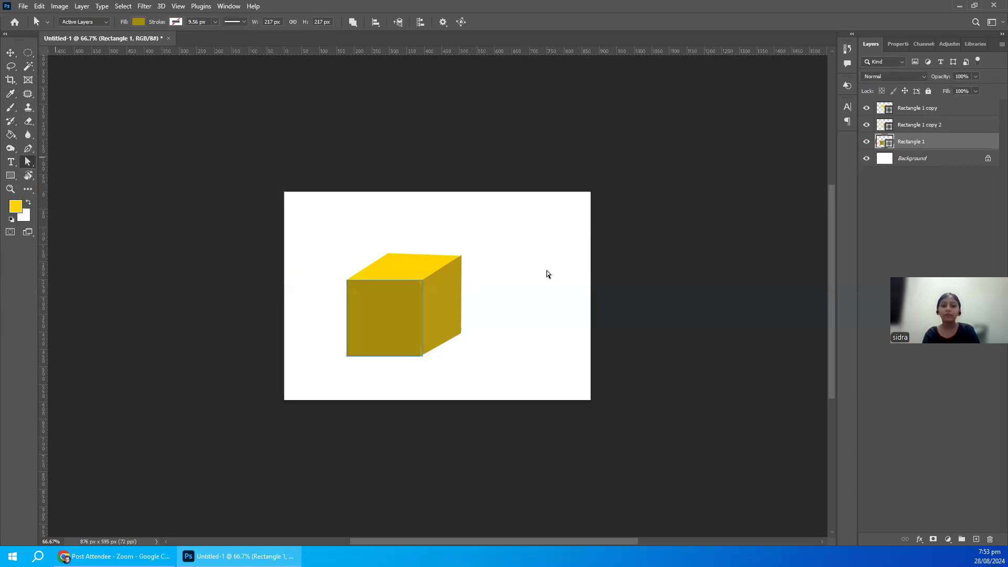
{"action": "left_click", "coordinate": [137, 24]}
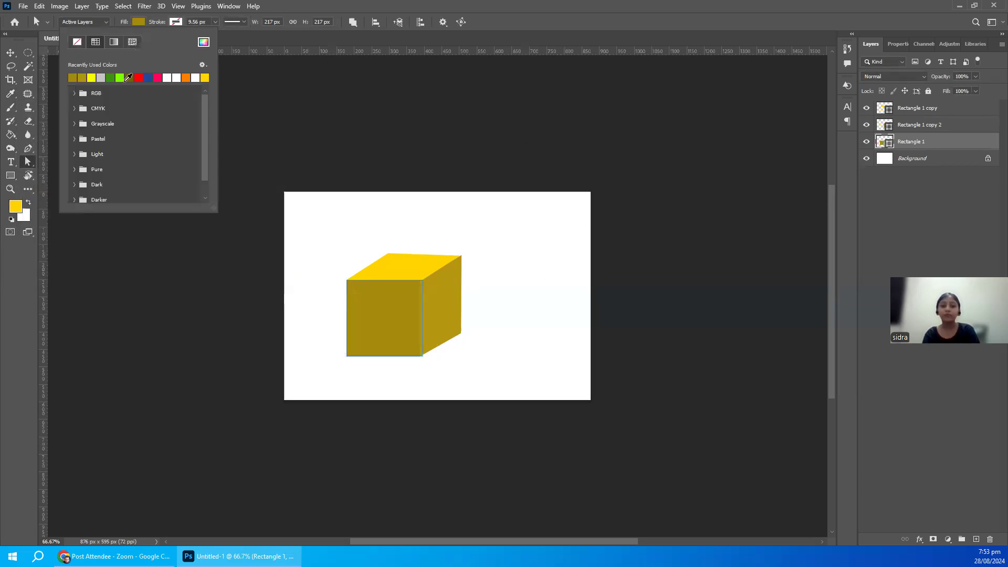
{"action": "left_click", "coordinate": [136, 24]}
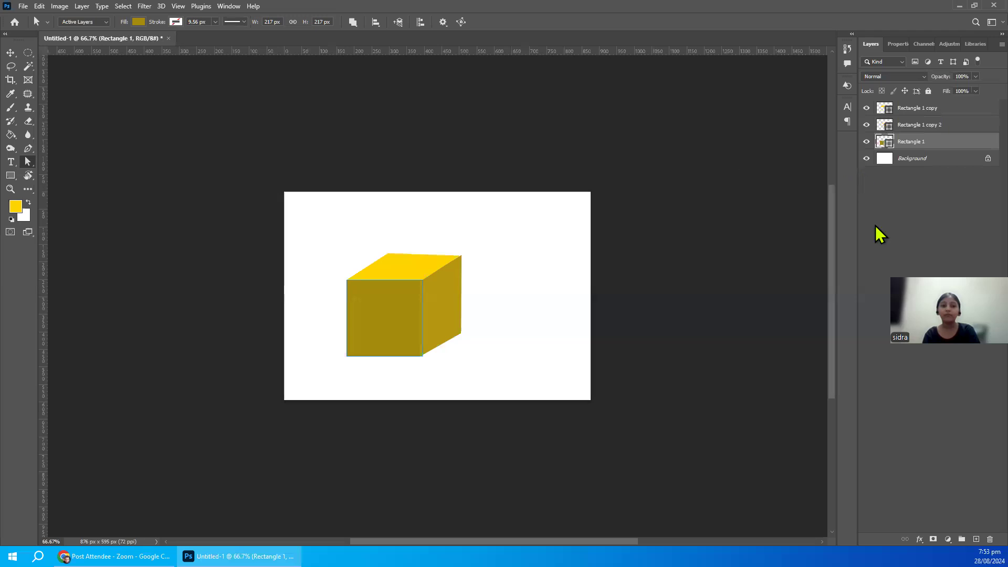
Recolor the front face deep brownish yellow, sampling the side face's color and picking a much darker shade
{"action": "double_click", "coordinate": [882, 143]}
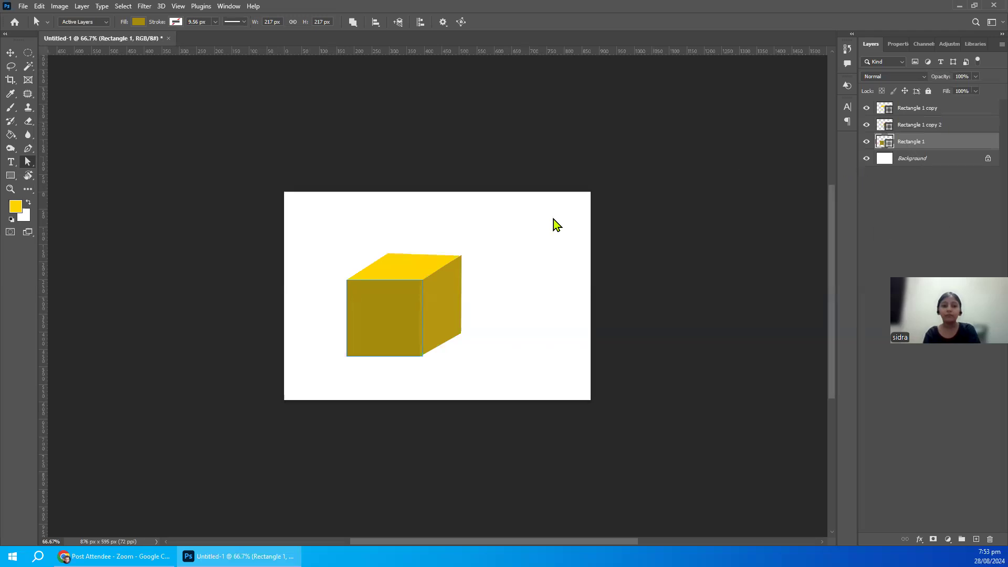
{"action": "left_click", "coordinate": [432, 297]}
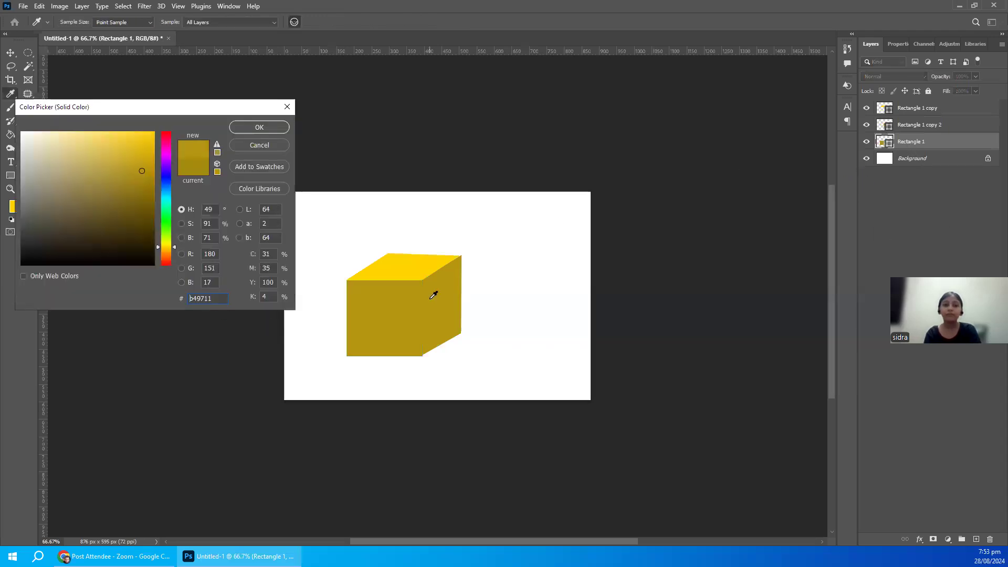
{"action": "left_click", "coordinate": [426, 255]}
{"action": "left_click", "coordinate": [441, 281]}
{"action": "left_click", "coordinate": [396, 259]}
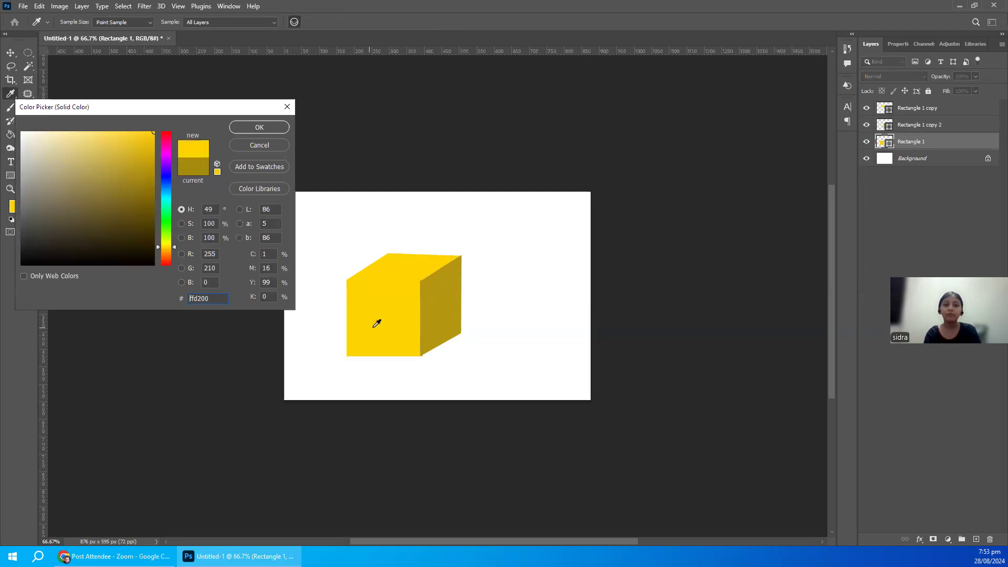
{"action": "left_click", "coordinate": [449, 314]}
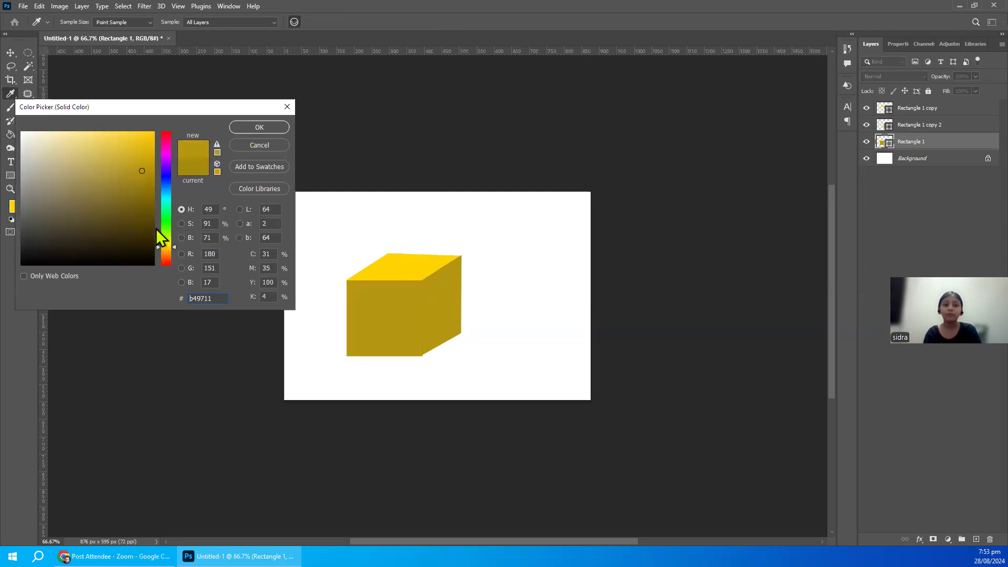
{"action": "mouse_move", "coordinate": [145, 223]}
{"action": "left_mouse_down"}
{"action": "mouse_move", "coordinate": [152, 193]}
{"action": "mouse_move", "coordinate": [151, 206]}
{"action": "left_mouse_up"}
{"action": "left_click", "coordinate": [247, 128]}
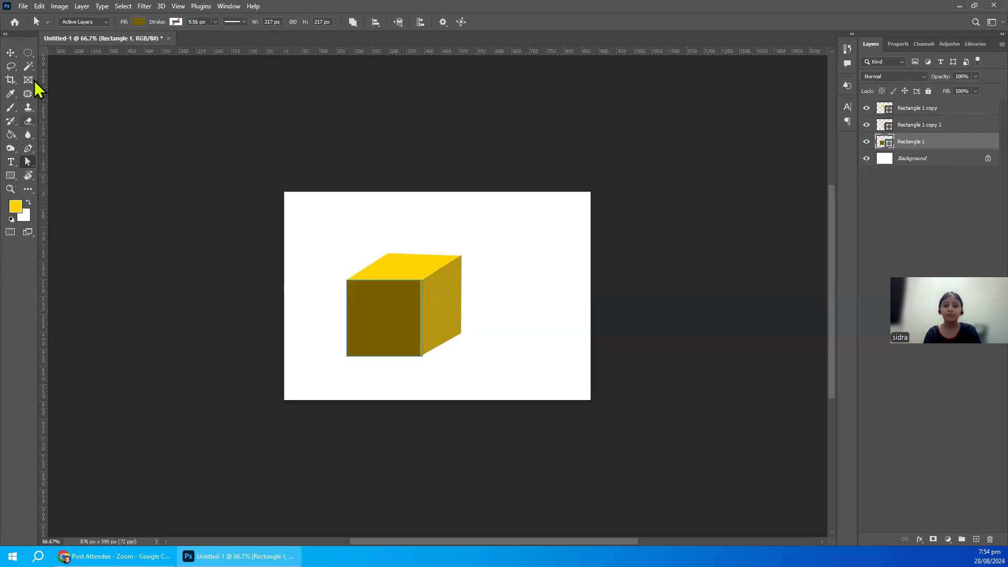
Group the three cube face layers together, leaving the background out and the group collapsed
{"action": "left_click", "coordinate": [10, 53]}
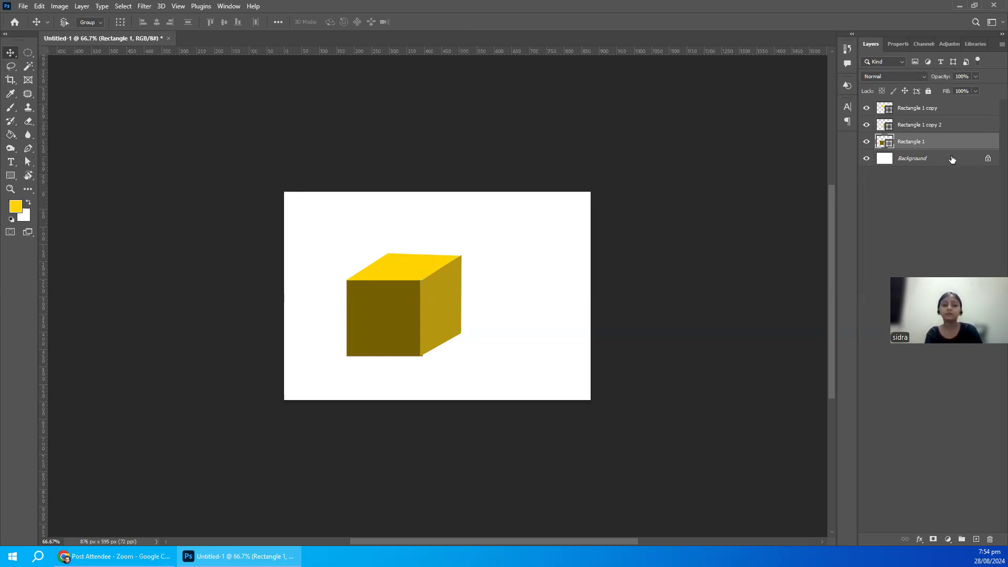
{"action": "left_click", "coordinate": [905, 114], "text": "shift"}
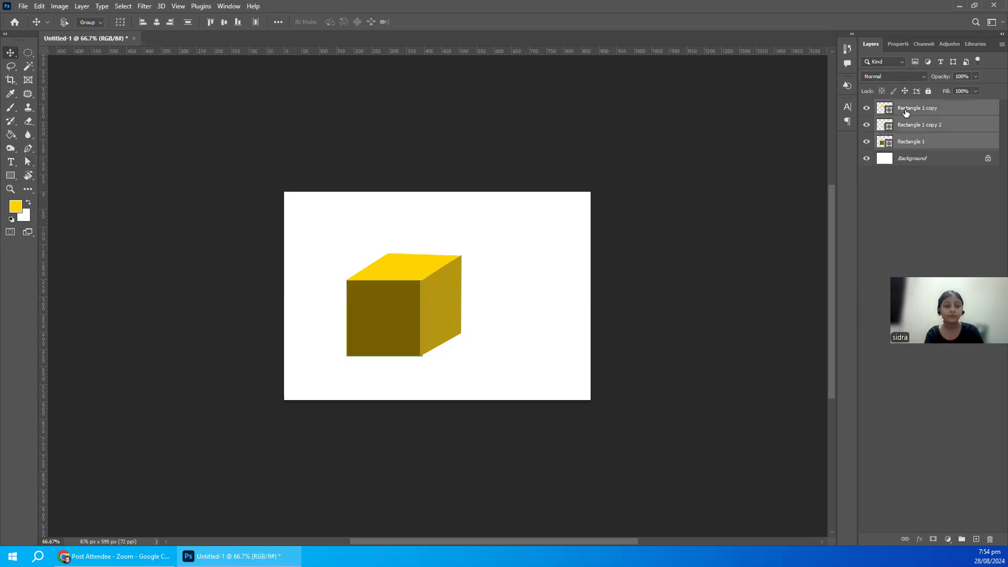
{"action": "left_click", "coordinate": [963, 540]}
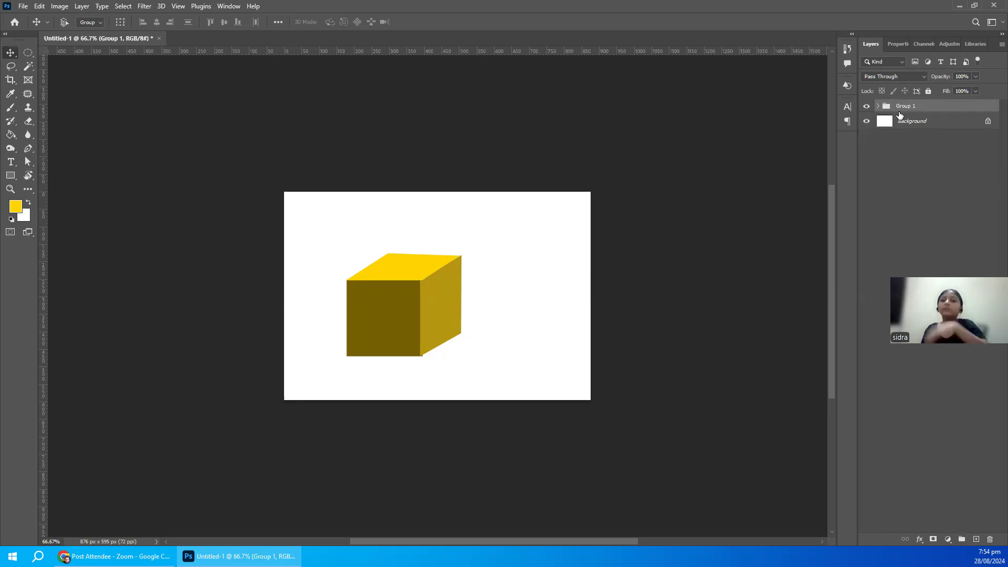
{"action": "left_click", "coordinate": [877, 106]}
{"action": "left_click", "coordinate": [878, 107]}
{"action": "left_click", "coordinate": [877, 106]}
{"action": "left_click", "coordinate": [877, 106]}
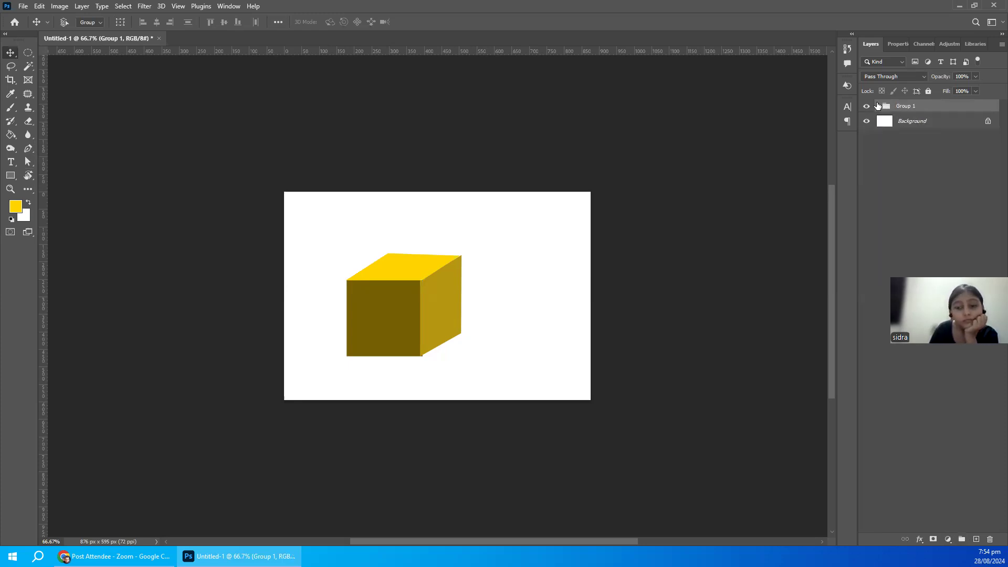
Add a drop shadow to the cube group with angle -165°, distance 36 px, spread 40% and size 84 px
{"action": "left_click", "coordinate": [124, 6]}
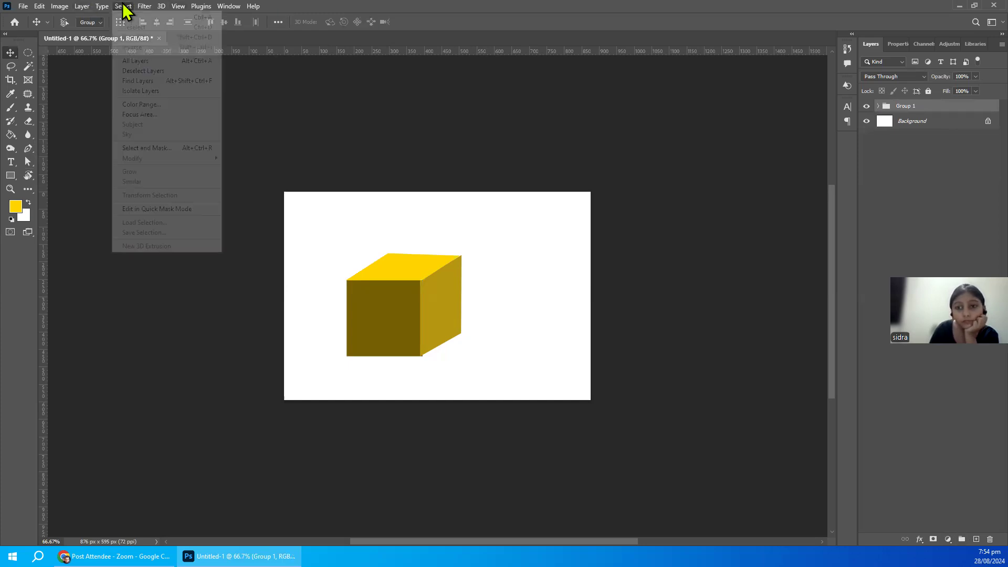
{"action": "mouse_move", "coordinate": [82, 6]}
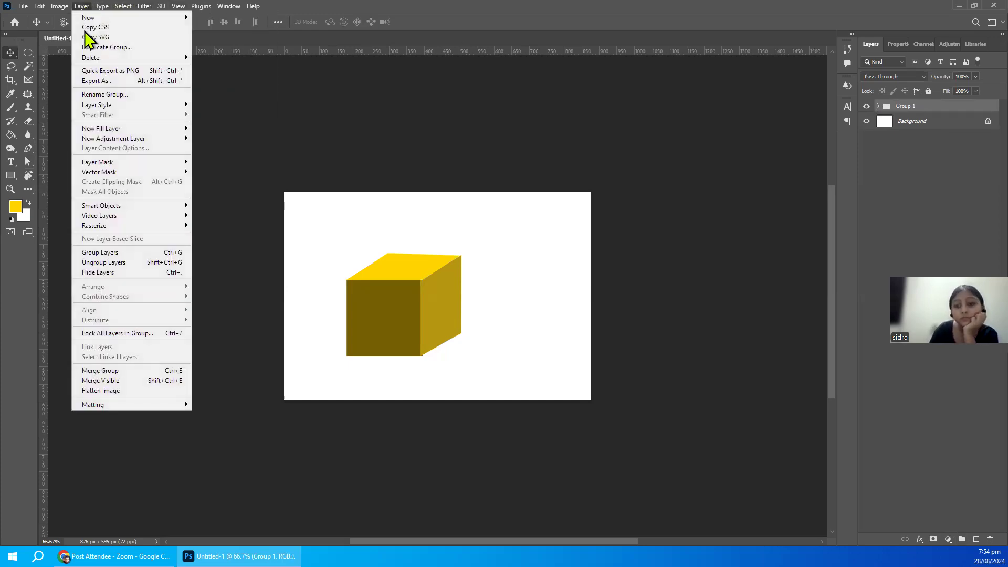
{"action": "mouse_move", "coordinate": [121, 111]}
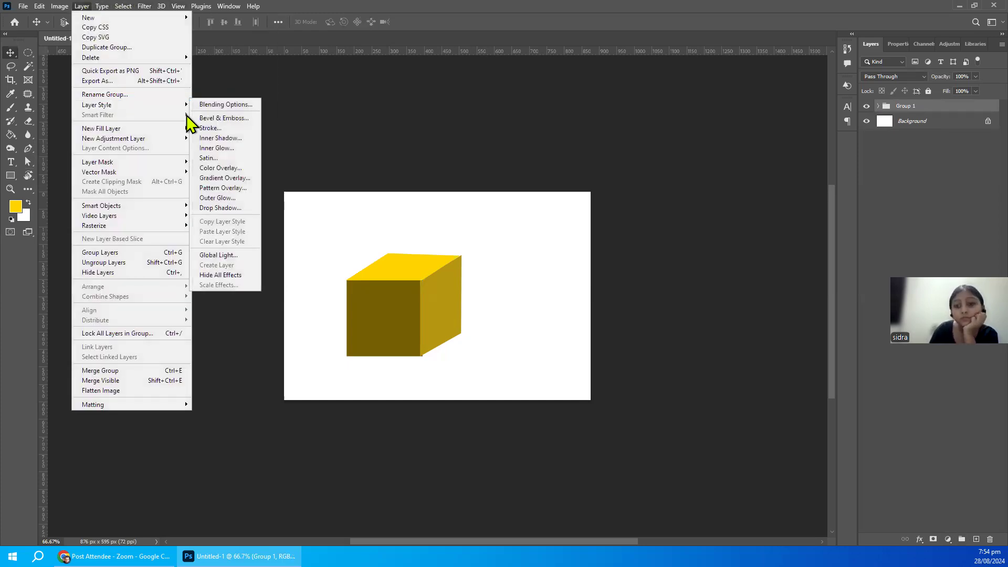
{"action": "left_click", "coordinate": [219, 209]}
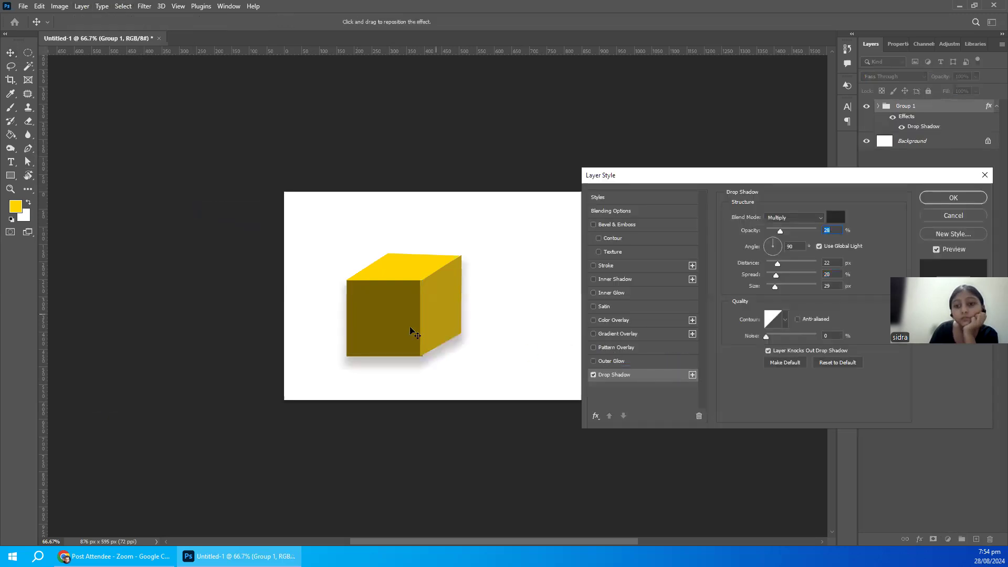
{"action": "mouse_move", "coordinate": [777, 263]}
{"action": "left_mouse_down"}
{"action": "mouse_move", "coordinate": [785, 288]}
{"action": "mouse_move", "coordinate": [788, 263]}
{"action": "left_mouse_up"}
{"action": "mouse_move", "coordinate": [434, 341]}
{"action": "left_mouse_down"}
{"action": "mouse_move", "coordinate": [445, 322]}
{"action": "mouse_move", "coordinate": [435, 318]}
{"action": "mouse_move", "coordinate": [434, 331]}
{"action": "left_mouse_up"}
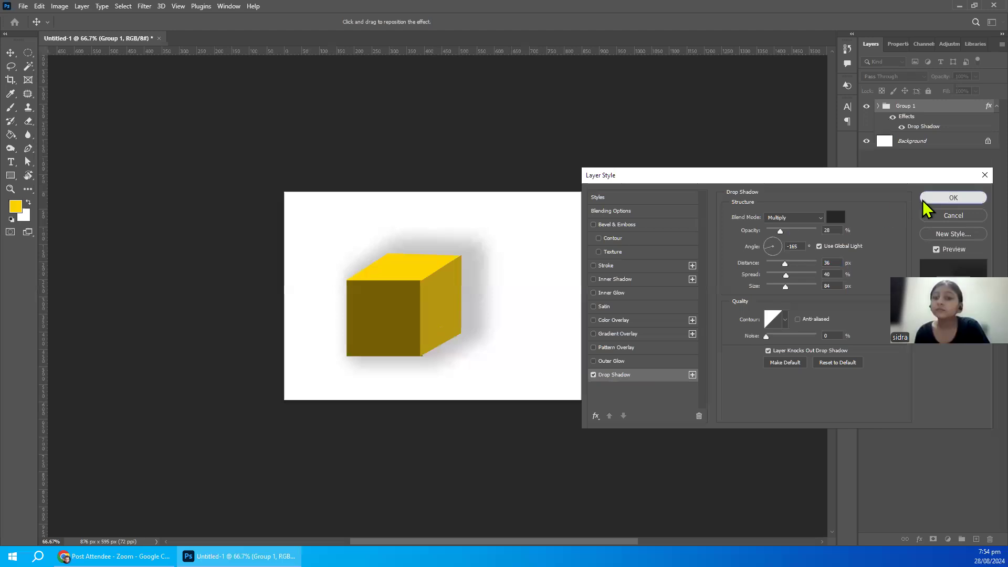
{"action": "left_click", "coordinate": [925, 199]}
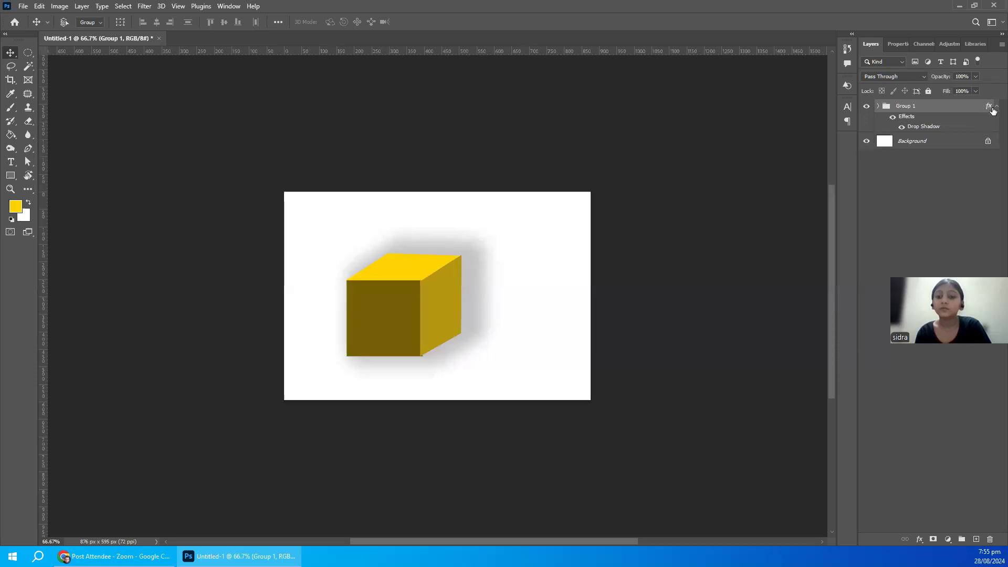
Tighten the cube group's drop shadow by setting opacity to 65%, distance to 11 px and size to 35 px
{"action": "double_click", "coordinate": [992, 110]}
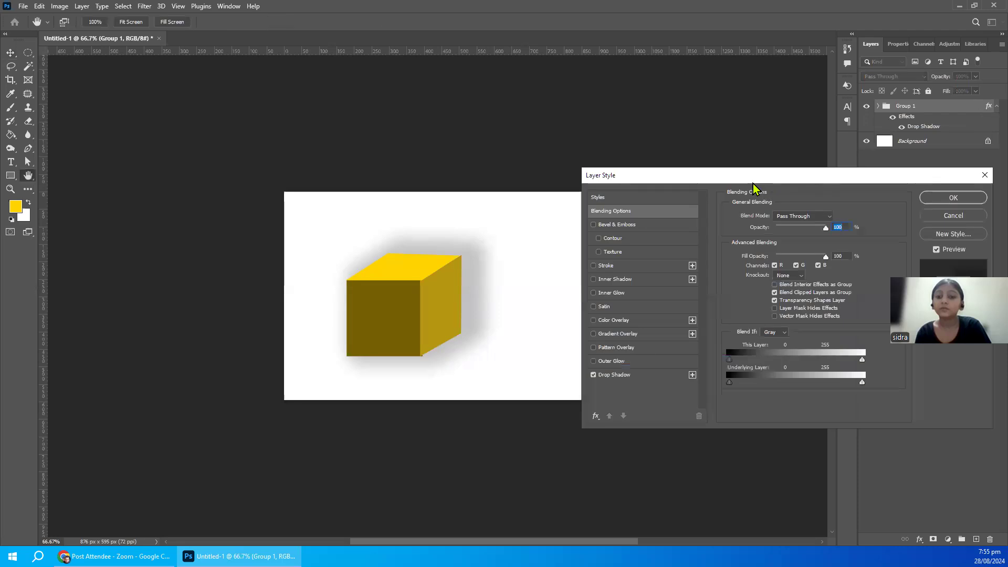
{"action": "left_click_drag", "start_coordinate": [753, 184], "coordinate": [470, 118]}
{"action": "left_click", "coordinate": [339, 309]}
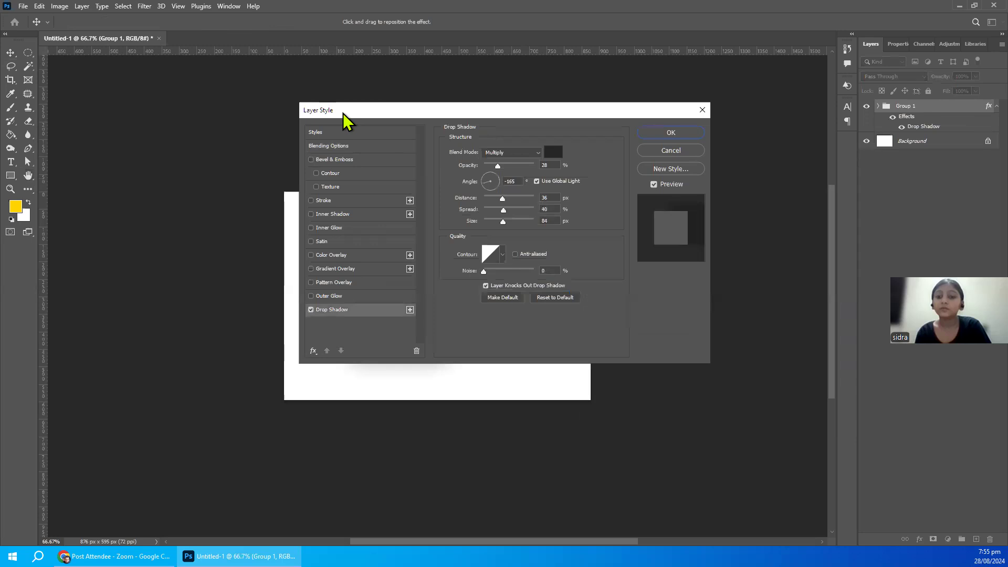
{"action": "left_click_drag", "start_coordinate": [344, 120], "coordinate": [525, 97]}
{"action": "left_click_drag", "start_coordinate": [678, 143], "coordinate": [674, 198]}
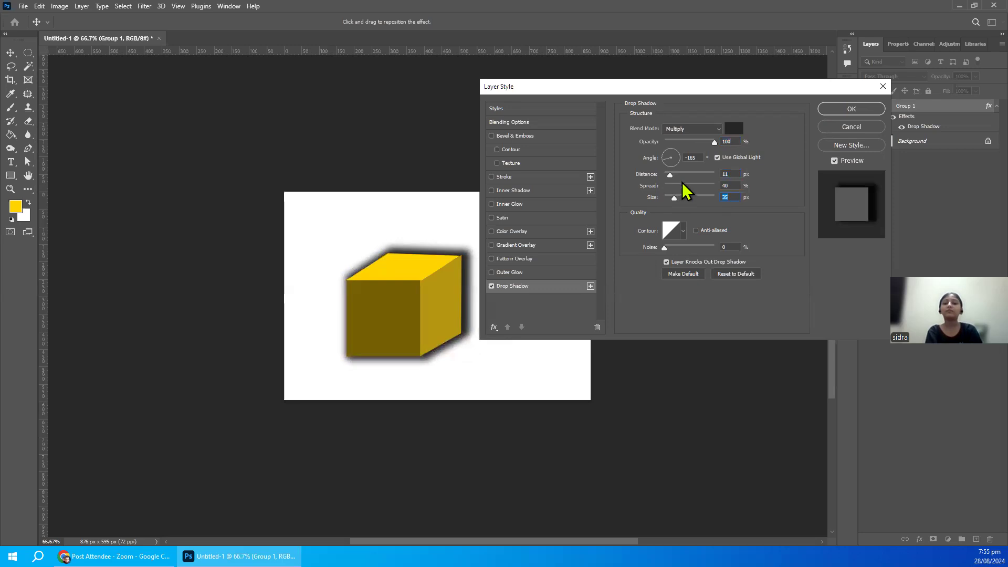
{"action": "left_click_drag", "start_coordinate": [714, 142], "coordinate": [697, 142]}
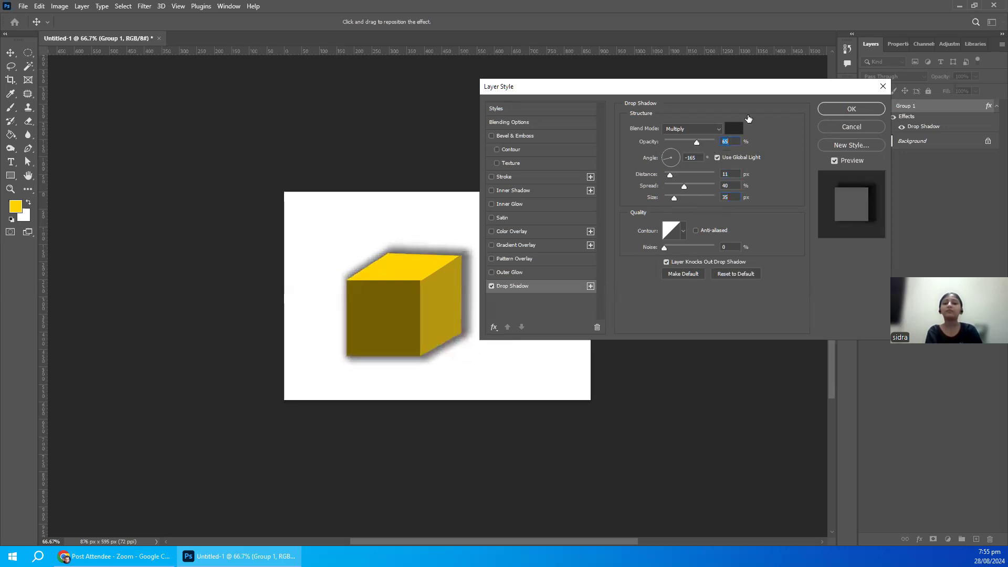
{"action": "left_click", "coordinate": [835, 111]}
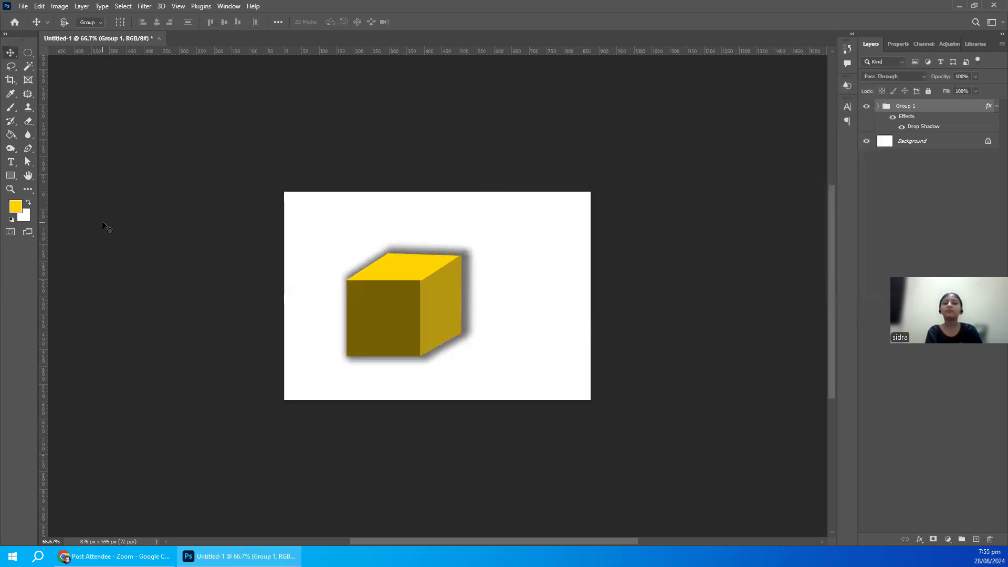
Expand the cube group and briefly toggle the visibility of the top and side face layers to identify them
{"action": "left_click", "coordinate": [28, 162]}
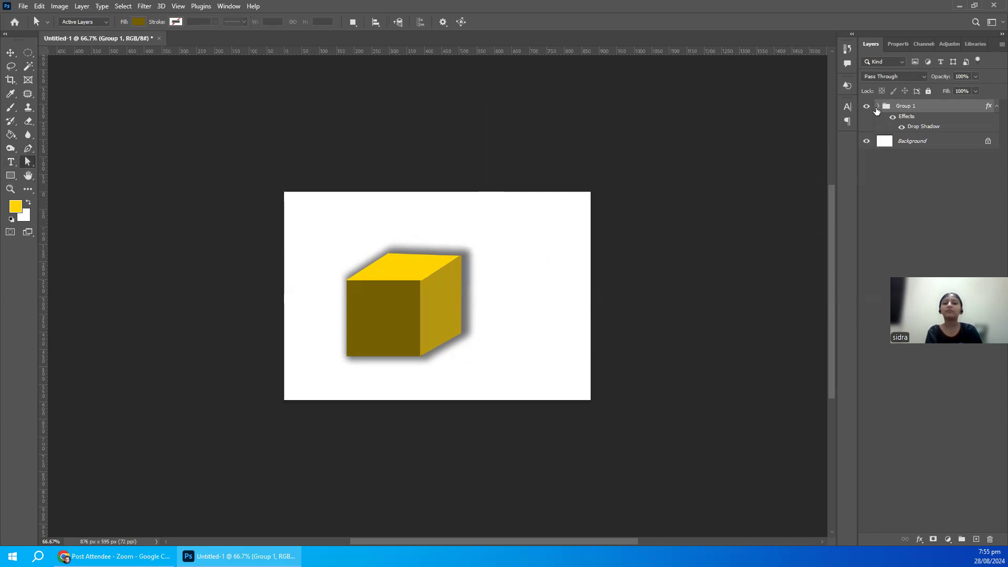
{"action": "left_click", "coordinate": [878, 106]}
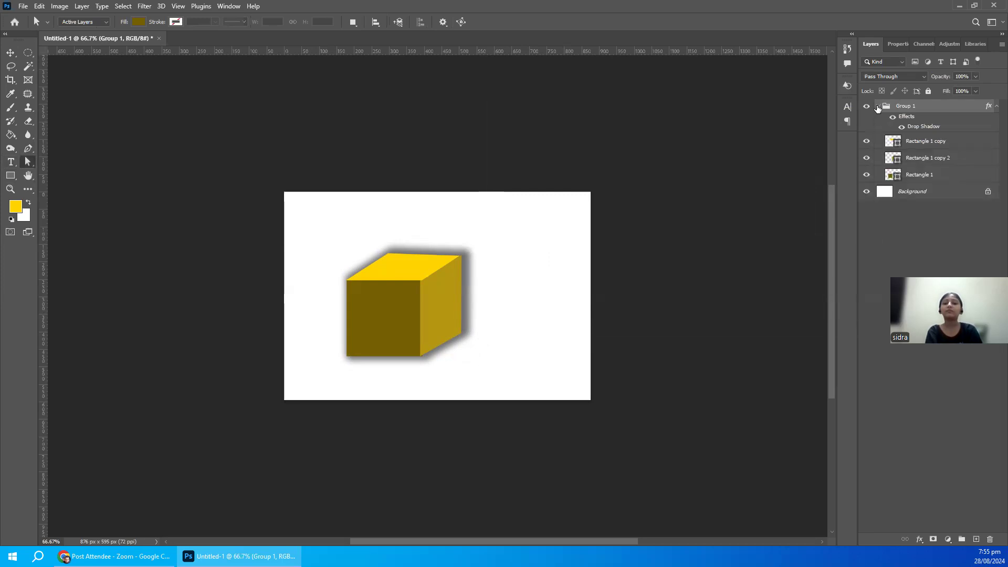
{"action": "left_click", "coordinate": [866, 143]}
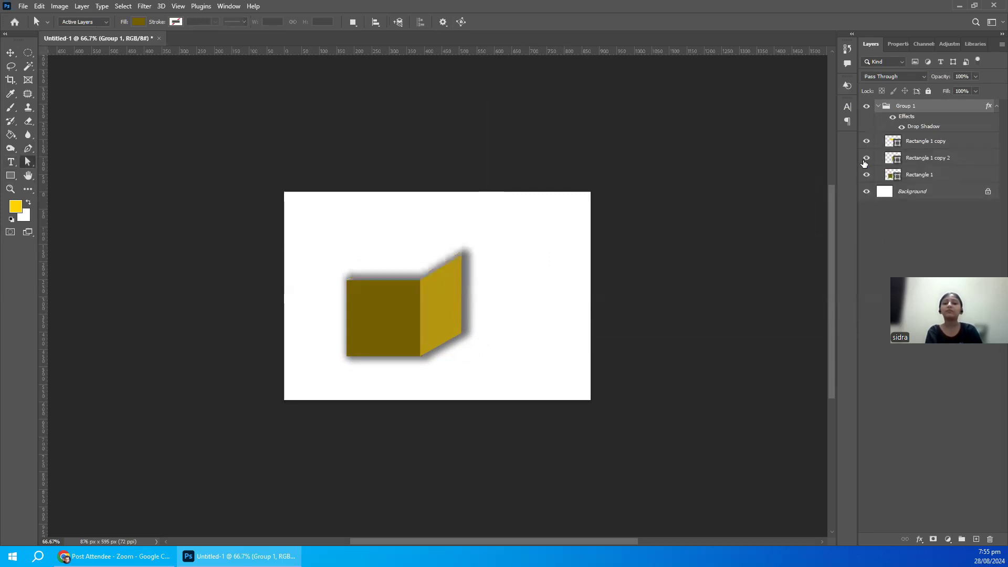
{"action": "left_click", "coordinate": [865, 159]}
{"action": "left_click", "coordinate": [865, 159]}
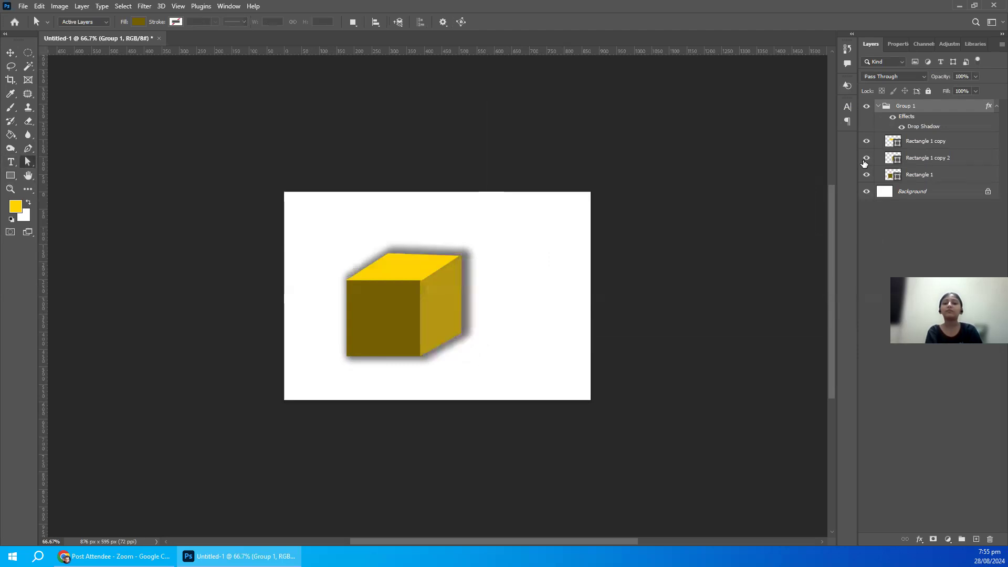
Nudge the upper outer corner point of the side face on Rectangle 1 copy 2 slightly inward, making the shape about 117 × 286 px
{"action": "left_click", "coordinate": [903, 158]}
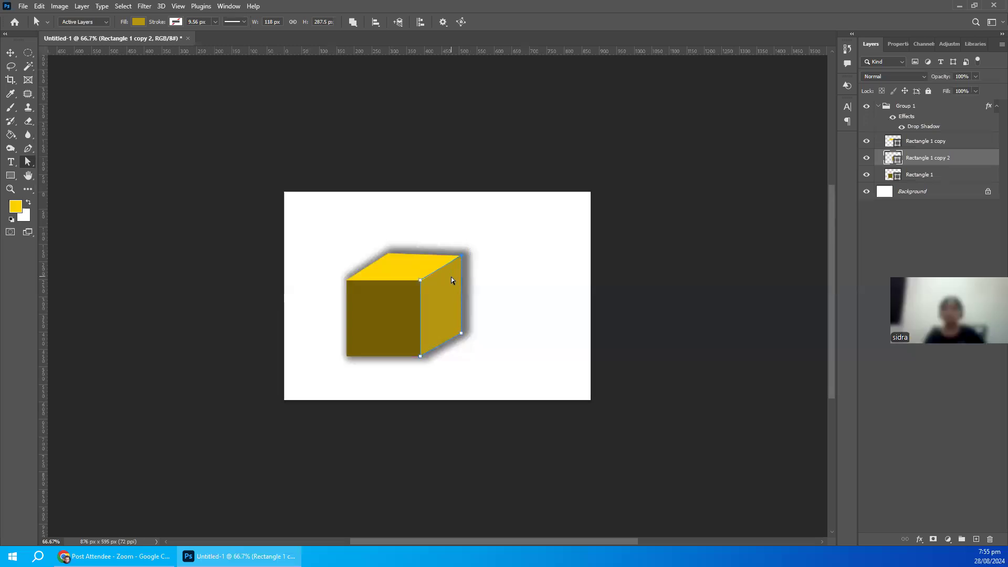
{"action": "left_click", "coordinate": [484, 253]}
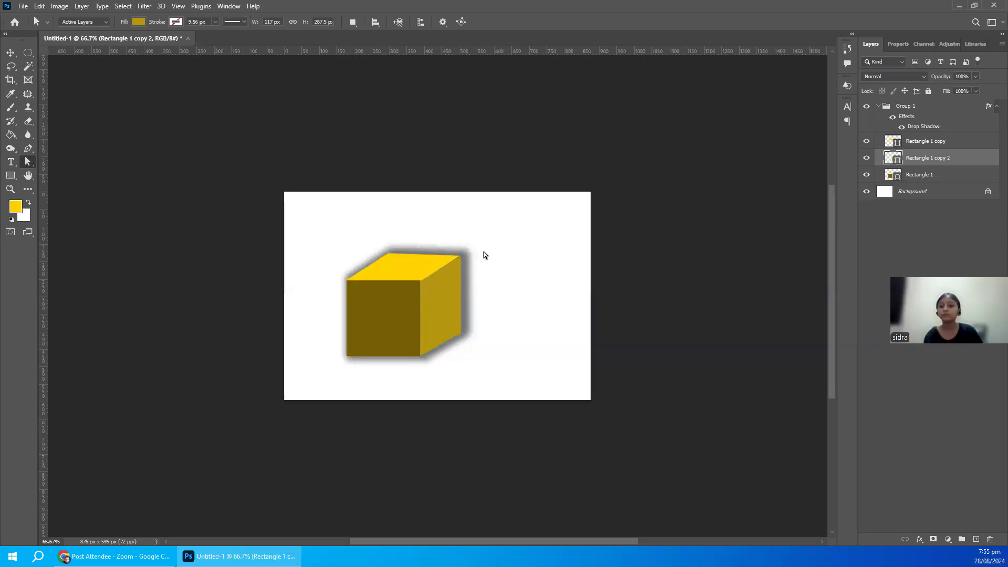
{"action": "left_click", "coordinate": [451, 292]}
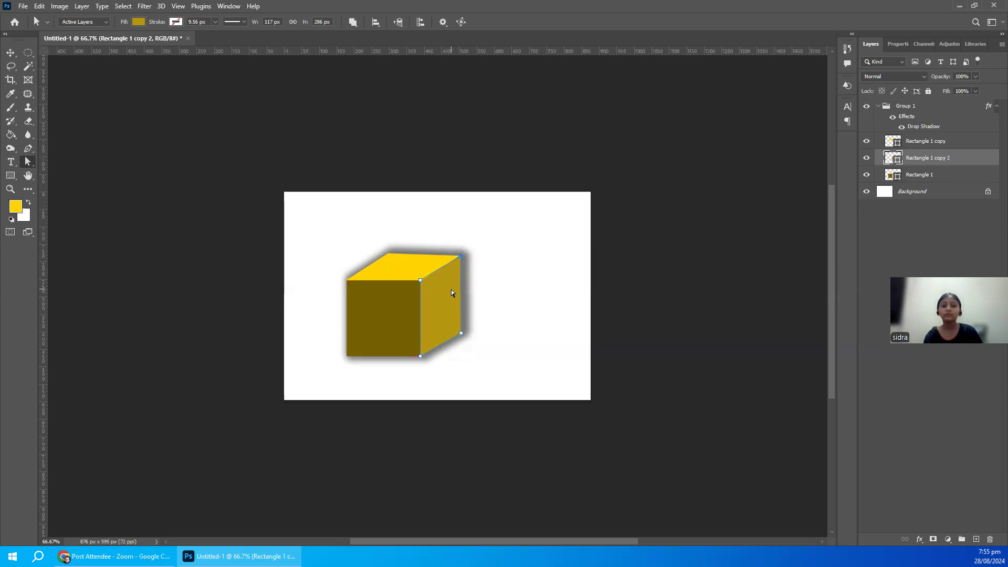
{"action": "left_click", "coordinate": [427, 242]}
{"action": "left_click", "coordinate": [10, 53]}
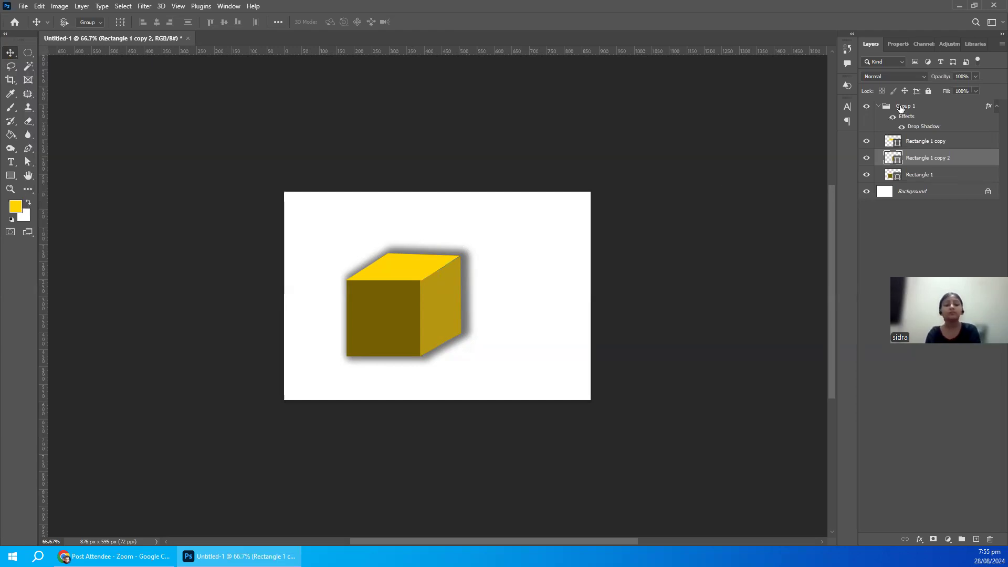
Collapse the cube group and move the whole cube right and up to near the canvas center
{"action": "left_click", "coordinate": [881, 106]}
{"action": "left_click", "coordinate": [878, 106]}
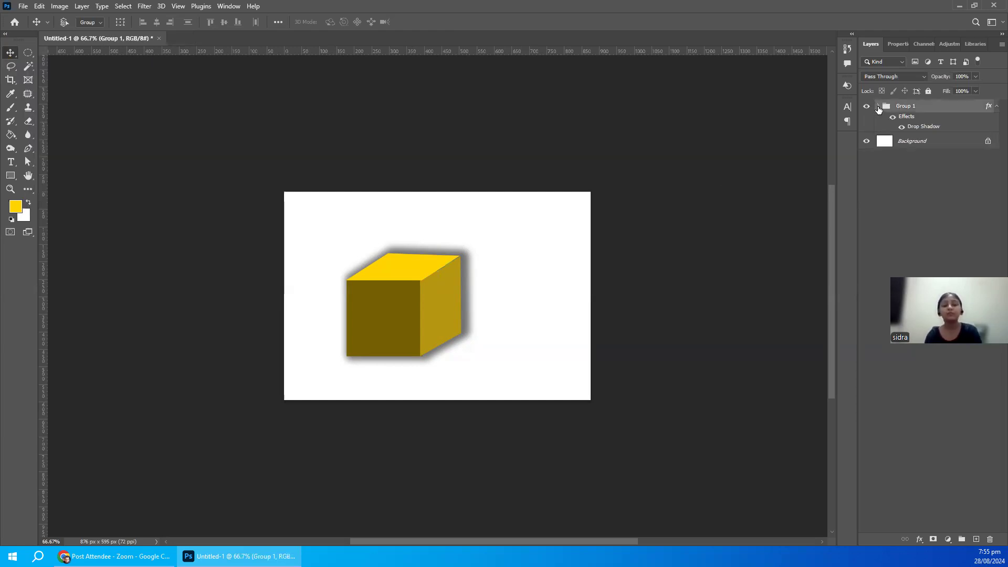
{"action": "key", "text": "shift+Right"}
{"action": "key", "text": "shift+Right"}
{"action": "key", "text": "shift+Right"}
{"action": "key", "text": "shift+Right"}
{"action": "key", "text": "shift+Right"}
{"action": "key", "text": "shift+Right"}
{"action": "key", "text": "shift+Right"}
{"action": "key", "text": "shift+Right"}
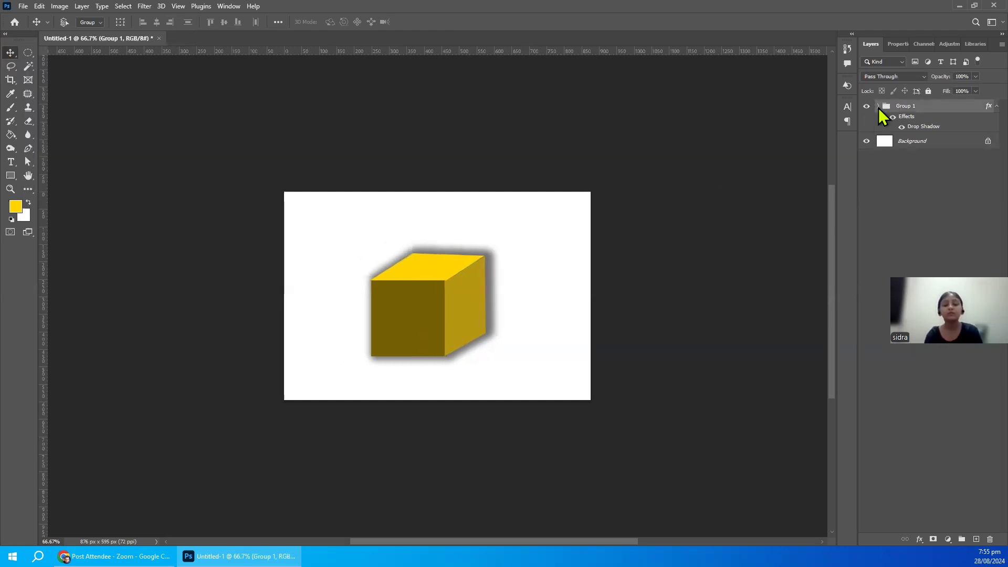
{"action": "key", "text": "shift+Left"}
{"action": "key", "text": "shift+Left"}
{"action": "key", "text": "shift+Down"}
{"action": "key", "text": "shift+Down"}
{"action": "key", "text": "shift+Down"}
{"action": "key", "text": "shift+Left"}
{"action": "key", "text": "shift+Right"}
{"action": "key", "text": "shift+Right"}
{"action": "key", "text": "shift+Up"}
{"action": "key", "text": "shift+Up"}
{"action": "key", "text": "shift+Right"}
{"action": "key", "text": "shift+Right"}
{"action": "key", "text": "shift+Up"}
{"action": "key", "text": "shift+Up"}
{"action": "key", "text": "shift+Up"}
{"action": "key", "text": "shift+Up"}
{"action": "key", "text": "shift+Up"}
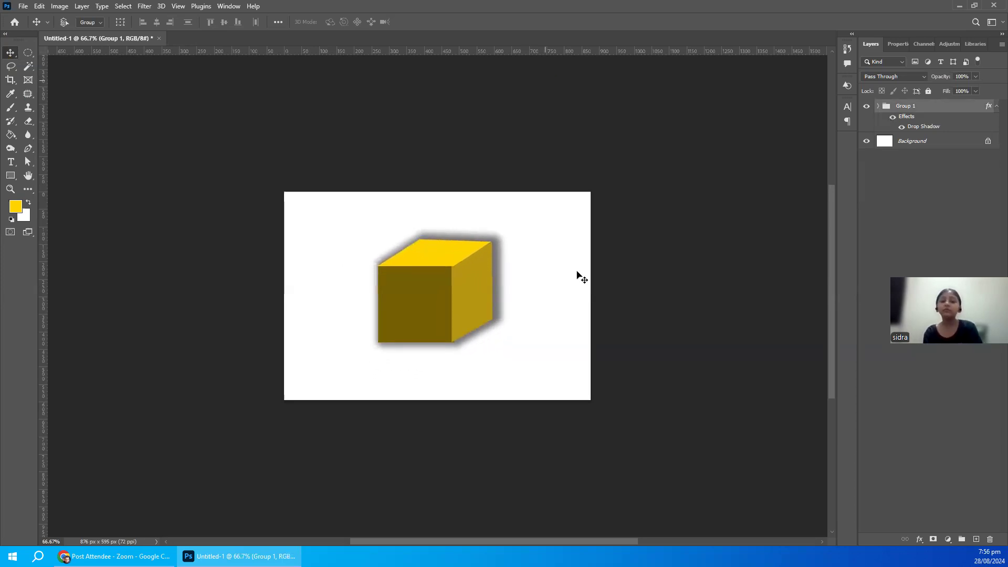
{"action": "left_click_drag", "start_coordinate": [416, 313], "coordinate": [421, 291]}
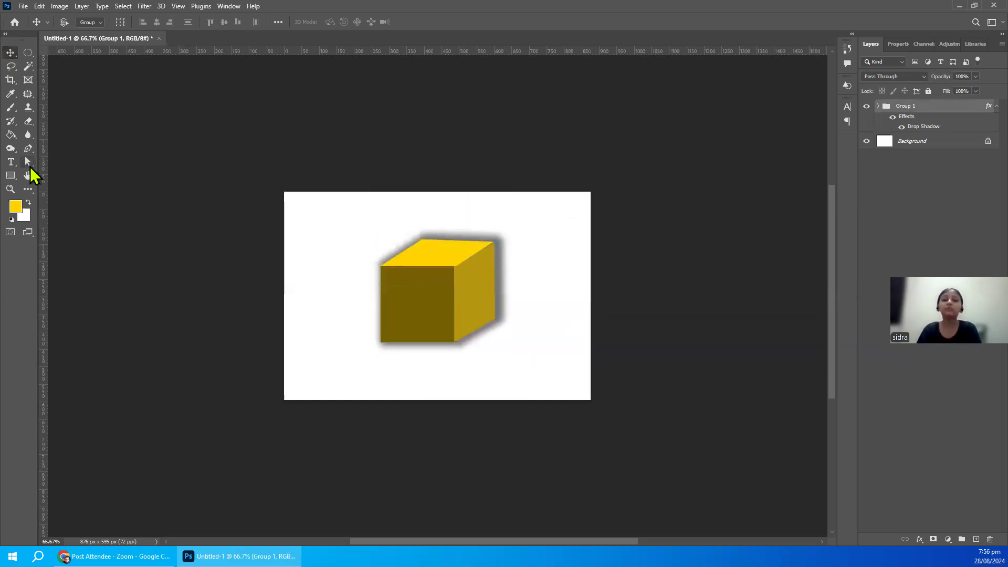
Nudge the cube group around in all directions, ending slightly right of and below its starting place
{"action": "left_click", "coordinate": [28, 161]}
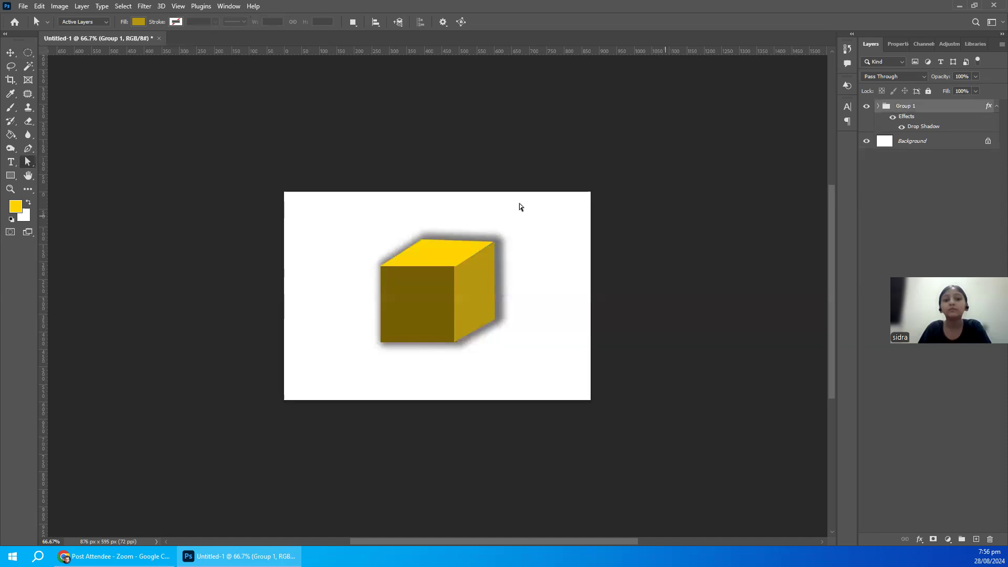
{"action": "left_click", "coordinate": [11, 53]}
{"action": "key", "text": "shift+Left"}
{"action": "key", "text": "shift+Down"}
{"action": "key", "text": "shift+Left"}
{"action": "key", "text": "shift+Down"}
{"action": "key", "text": "shift+Down"}
{"action": "key", "text": "shift+Up"}
{"action": "key", "text": "shift+Up"}
{"action": "key", "text": "shift+Up"}
{"action": "key", "text": "shift+Right"}
{"action": "key", "text": "shift+Right"}
{"action": "key", "text": "shift+Down"}
{"action": "key", "text": "shift+Left"}
{"action": "key", "text": "shift+Down"}
{"action": "key", "text": "shift+Right"}
{"action": "key", "text": "shift+Up"}
{"action": "key", "text": "shift+Up"}
{"action": "key", "text": "shift+Right"}
{"action": "key", "text": "shift+Right"}
{"action": "key", "text": "shift+Down"}
{"action": "key", "text": "shift+Left"}
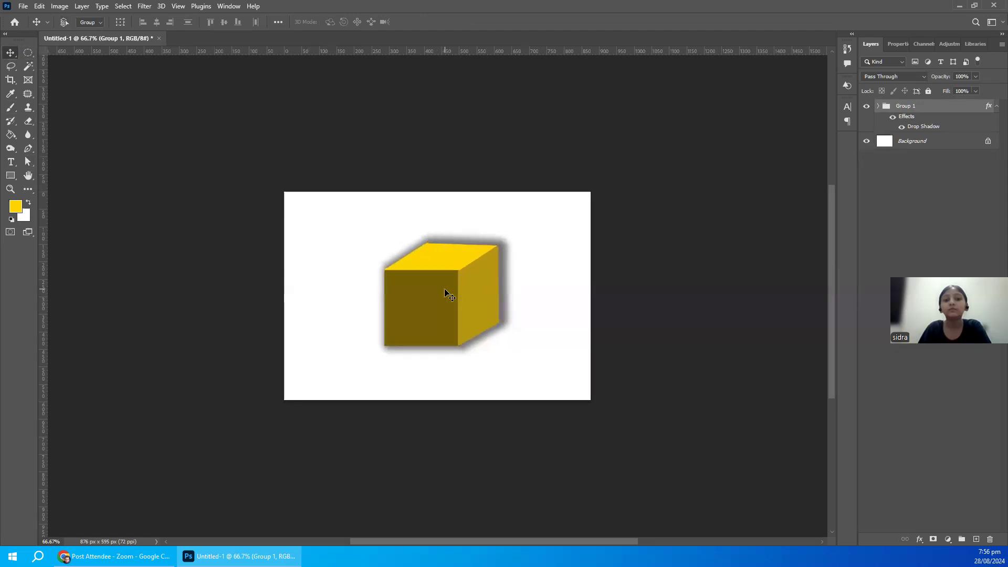
Free-transform the cube group, rotating it about 122.71° and scaling it to about 111.71% width and 84.01% height
{"action": "key", "text": "ctrl+t"}
{"action": "left_click_drag", "start_coordinate": [393, 219], "coordinate": [534, 303]}
{"action": "left_click_drag", "start_coordinate": [525, 241], "coordinate": [537, 301]}
{"action": "left_click_drag", "start_coordinate": [442, 214], "coordinate": [361, 243]}
{"action": "left_click_drag", "start_coordinate": [458, 357], "coordinate": [625, 472]}
{"action": "left_click_drag", "start_coordinate": [364, 250], "coordinate": [340, 231]}
{"action": "left_click_drag", "start_coordinate": [282, 209], "coordinate": [315, 363]}
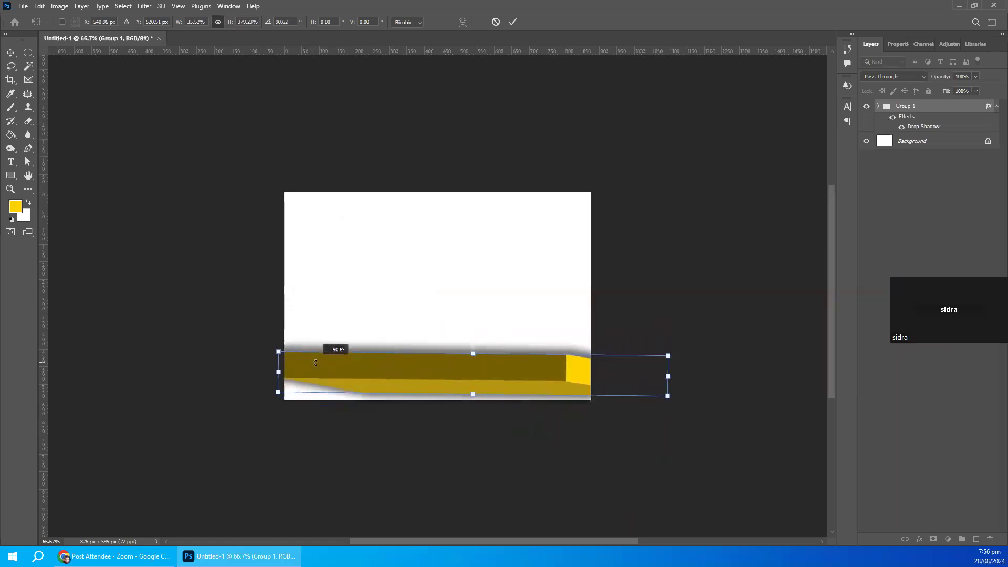
{"action": "left_click_drag", "start_coordinate": [473, 353], "coordinate": [495, 234]}
{"action": "left_click_drag", "start_coordinate": [535, 275], "coordinate": [424, 273]}
{"action": "left_click_drag", "start_coordinate": [443, 216], "coordinate": [471, 252]}
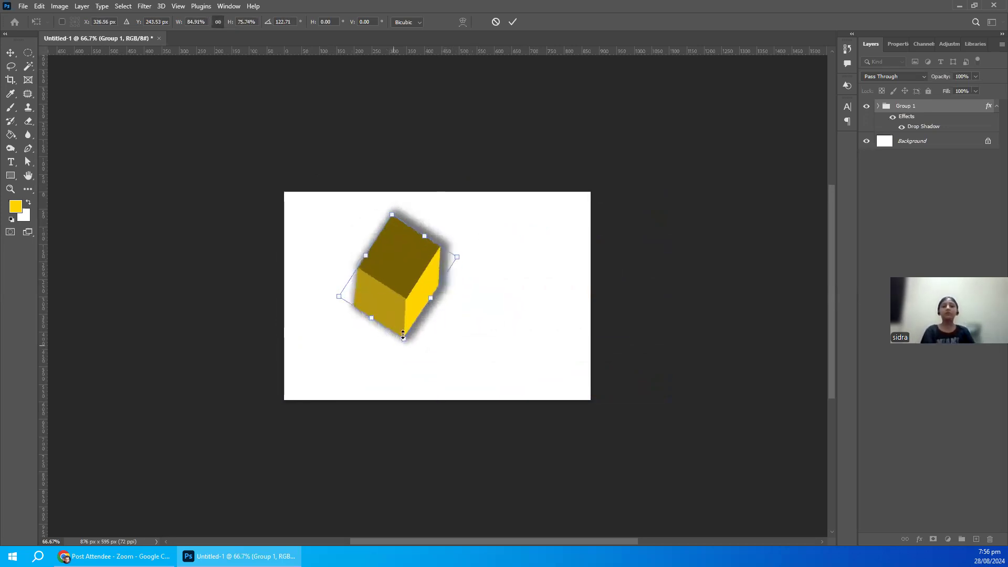
{"action": "left_click_drag", "start_coordinate": [404, 332], "coordinate": [406, 312]}
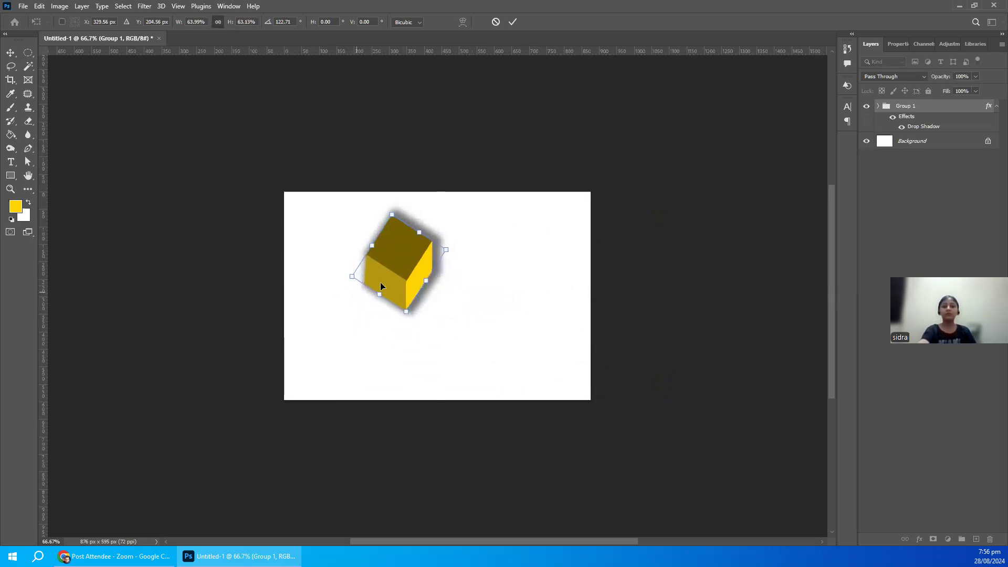
{"action": "left_click_drag", "start_coordinate": [349, 280], "coordinate": [301, 315]}
{"action": "left_click_drag", "start_coordinate": [356, 297], "coordinate": [406, 313]}
{"action": "key", "text": "Return"}
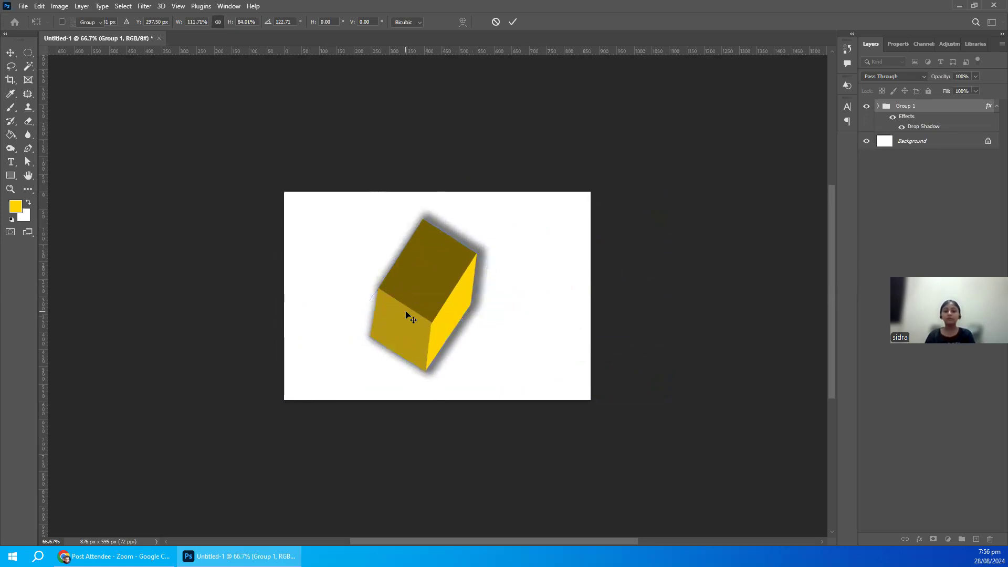
Undo the cube group's transform, its moves and the side face corner adjustment
{"action": "key", "text": "ctrl+z"}
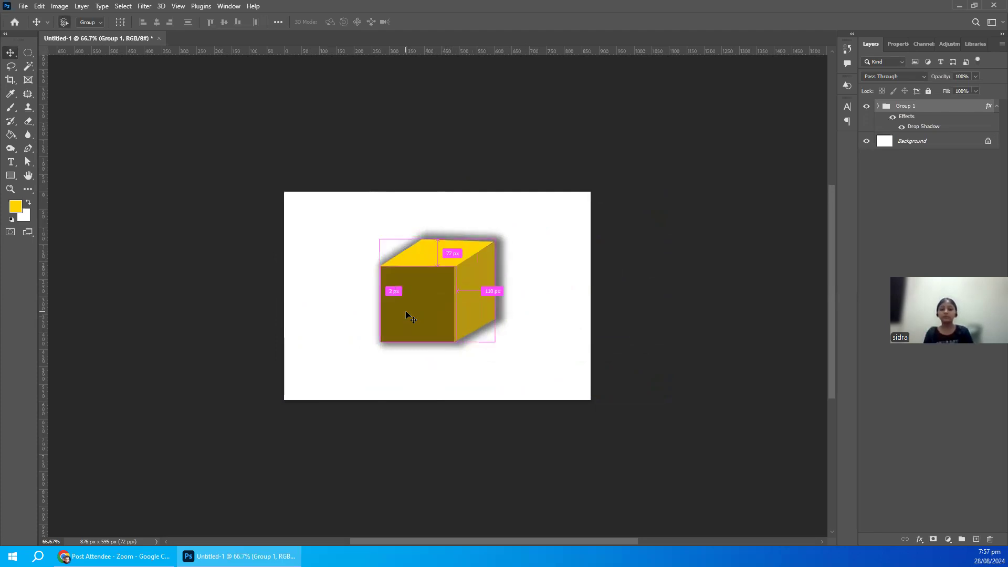
{"action": "key", "text": "ctrl+z"}
{"action": "key", "text": "ctrl+z"}
{"action": "key", "text": "ctrl+z"}
{"action": "key", "text": "ctrl+z"}
{"action": "key", "text": "ctrl+z"}
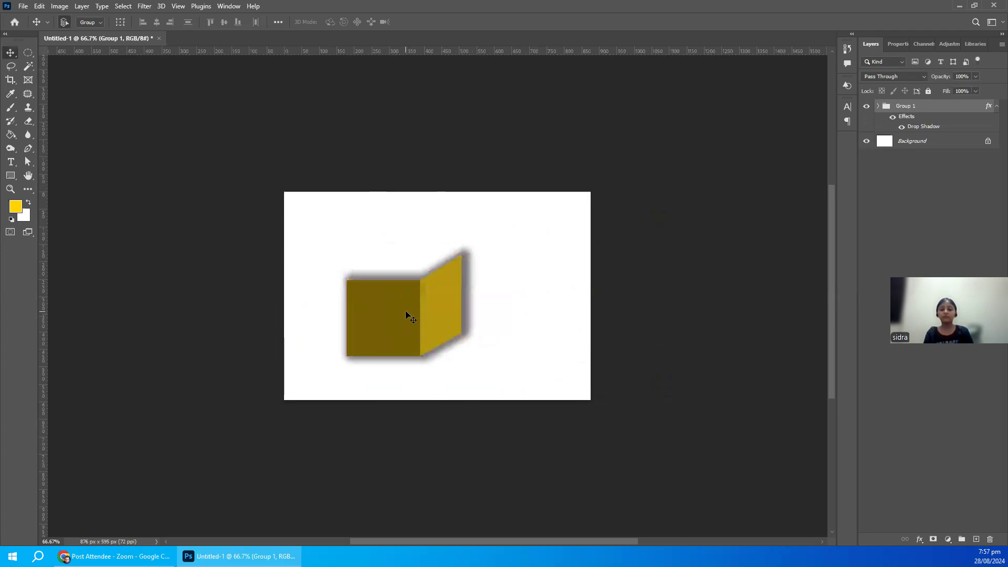
Undo the drop shadow, grouping, face colors and rectangle shapes back to the empty background
{"action": "key", "text": "ctrl+z"}
{"action": "key", "text": "ctrl+z"}
{"action": "key", "text": "ctrl+z"}
{"action": "key", "text": "ctrl+z"}
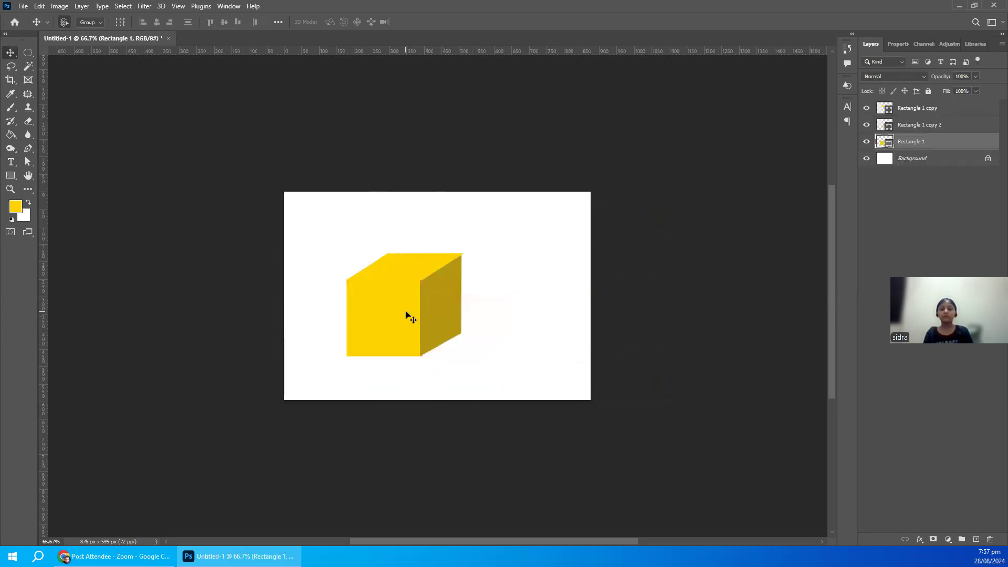
{"action": "key", "text": "ctrl+z"}
{"action": "key", "text": "ctrl+z"}
{"action": "key", "text": "ctrl+z"}
{"action": "key", "text": "ctrl+z"}
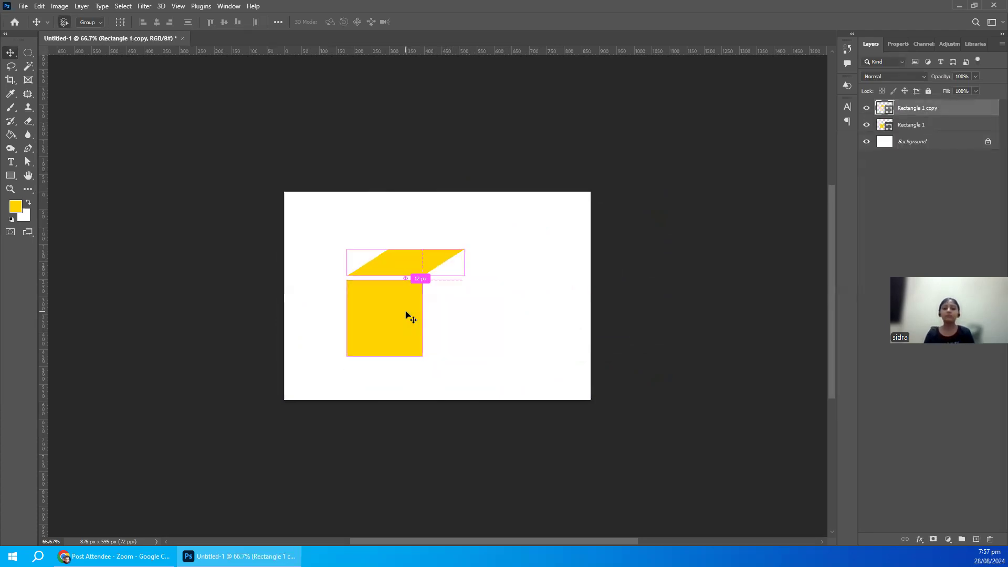
{"action": "key", "text": "ctrl+z"}
{"action": "key", "text": "ctrl+z"}
{"action": "key", "text": "ctrl+z"}
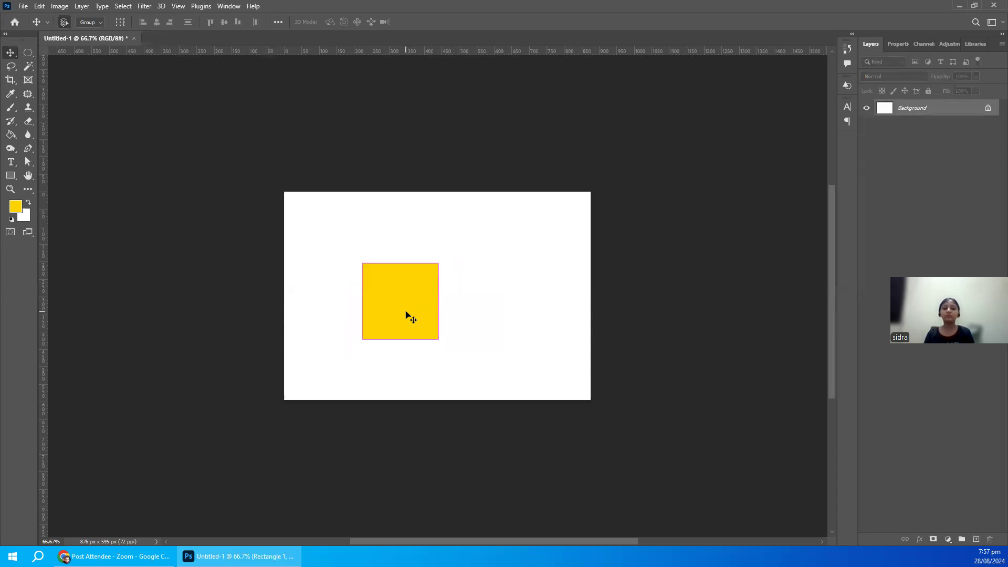
Step through the undo history past the earlier triangle and ellipse to the state with Rectangle 1 and its slanted copy
{"action": "key", "text": "ctrl+y"}
{"action": "key", "text": "ctrl+y"}
{"action": "key", "text": "ctrl+y"}
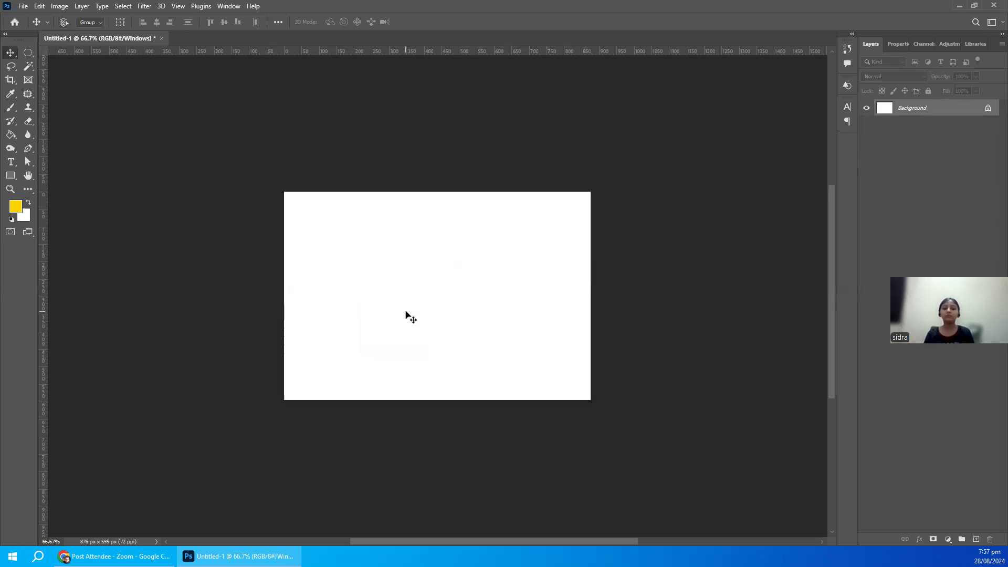
{"action": "key", "text": "ctrl+shift+z"}
{"action": "key", "text": "ctrl+shift+z"}
{"action": "key", "text": "ctrl+shift+z"}
{"action": "key", "text": "ctrl+shift+z"}
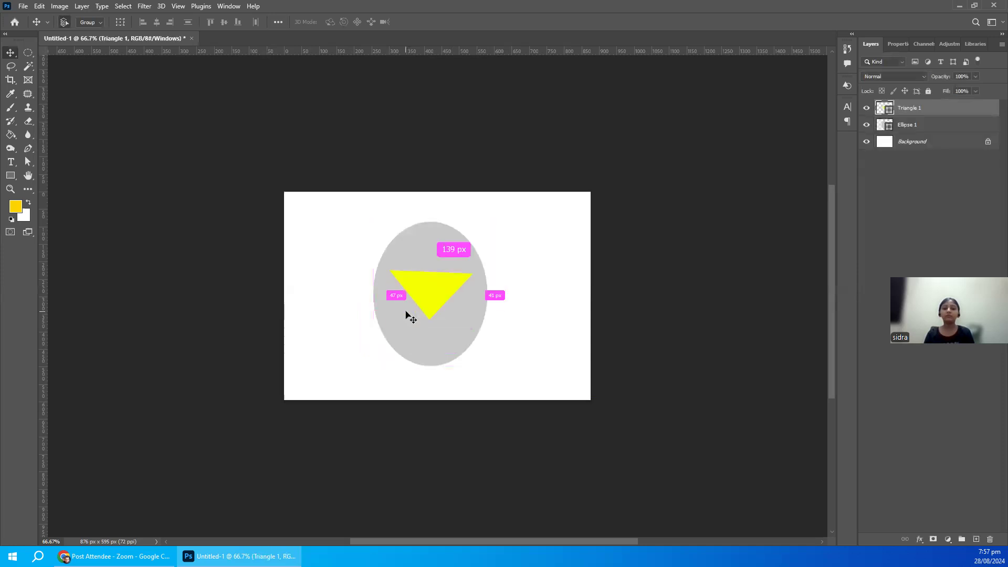
{"action": "key", "text": "ctrl+shift+z"}
{"action": "key", "text": "ctrl+shift+z"}
{"action": "key", "text": "ctrl+shift+z"}
{"action": "key", "text": "ctrl+shift+z"}
{"action": "key", "text": "ctrl+z"}
{"action": "key", "text": "ctrl+z"}
{"action": "key", "text": "ctrl+z"}
{"action": "key", "text": "ctrl+z"}
{"action": "key", "text": "ctrl+z"}
{"action": "key", "text": "ctrl+z"}
{"action": "key", "text": "ctrl+z"}
{"action": "key", "text": "ctrl+z"}
{"action": "key", "text": "ctrl+z"}
{"action": "key", "text": "ctrl+z"}
{"action": "key", "text": "ctrl+z"}
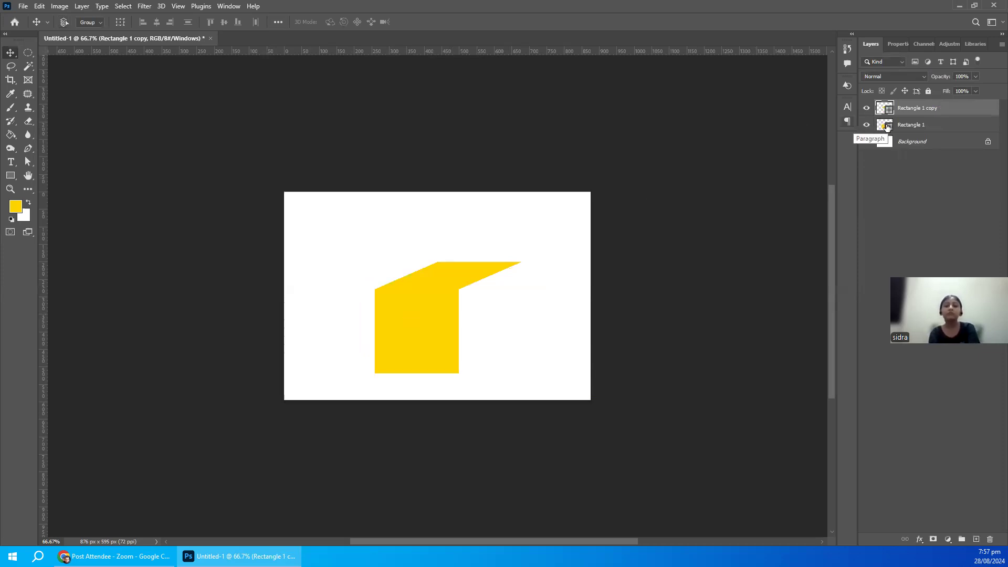
Delete the Rectangle 1 and Rectangle 1 copy layers, leaving only the white background
{"action": "left_click", "coordinate": [886, 126], "text": "shift"}
{"action": "mouse_move", "coordinate": [886, 126]}
{"action": "left_mouse_down"}
{"action": "mouse_move", "coordinate": [980, 457]}
{"action": "mouse_move", "coordinate": [982, 529]}
{"action": "mouse_move", "coordinate": [993, 540]}
{"action": "mouse_move", "coordinate": [906, 183]}
{"action": "mouse_move", "coordinate": [904, 120]}
{"action": "left_mouse_up"}
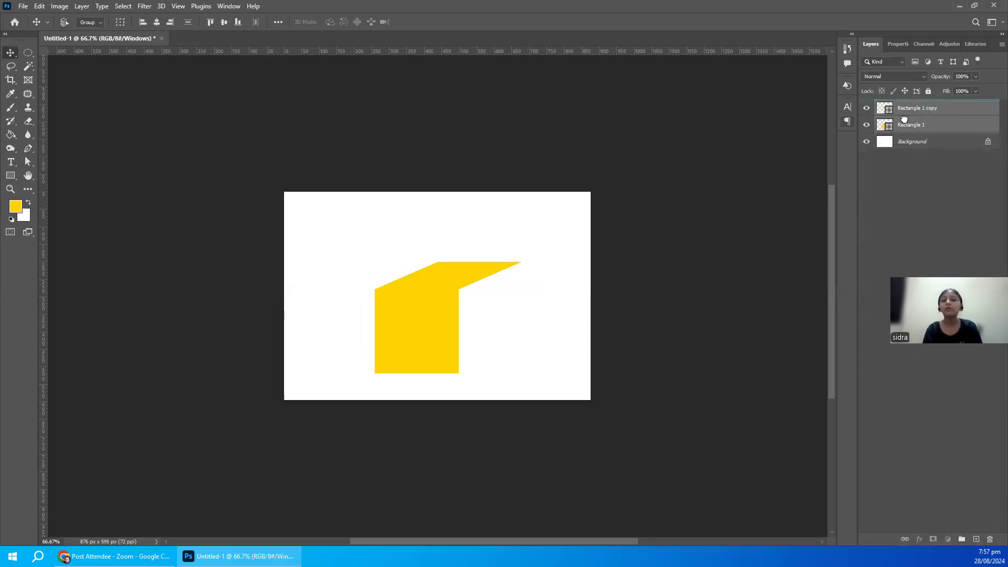
{"action": "key", "text": "Delete"}
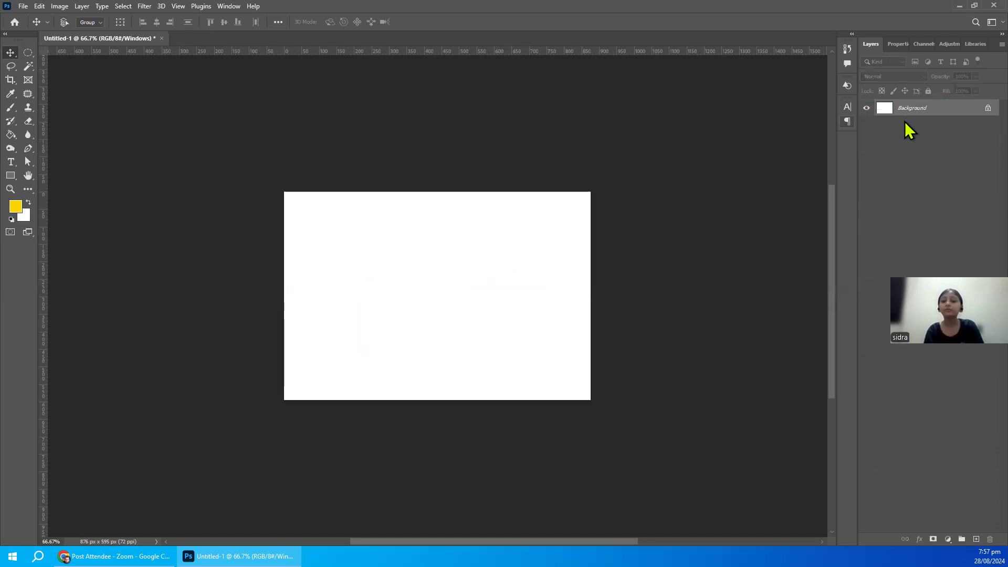